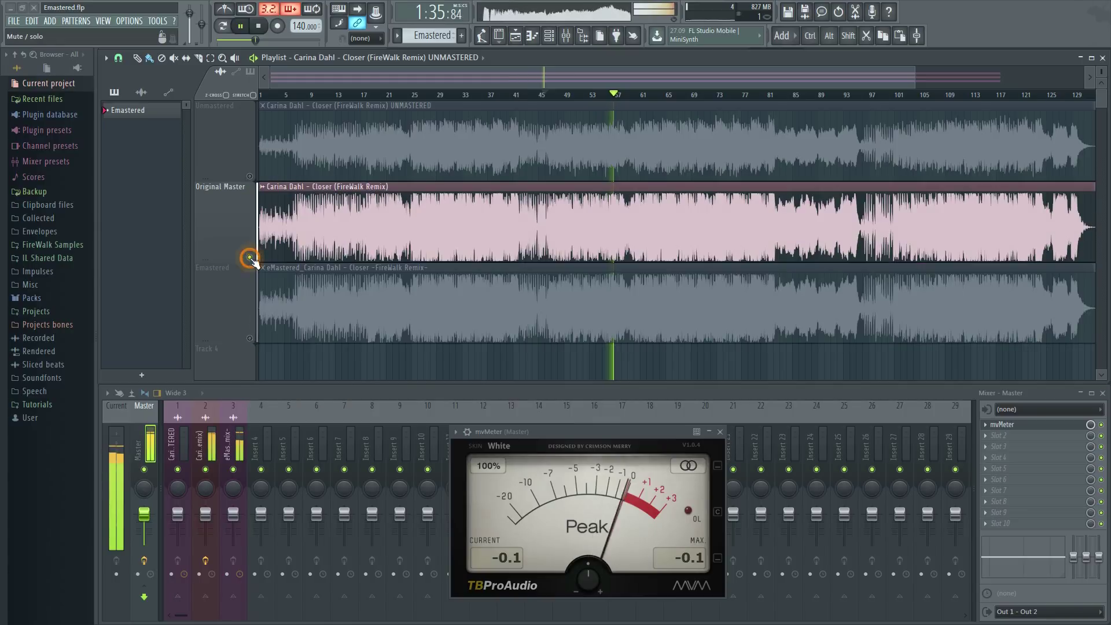
Step: Solo the Emastered version of Closer and restart playback from about bar 82
right_click(250, 339)
key("space")
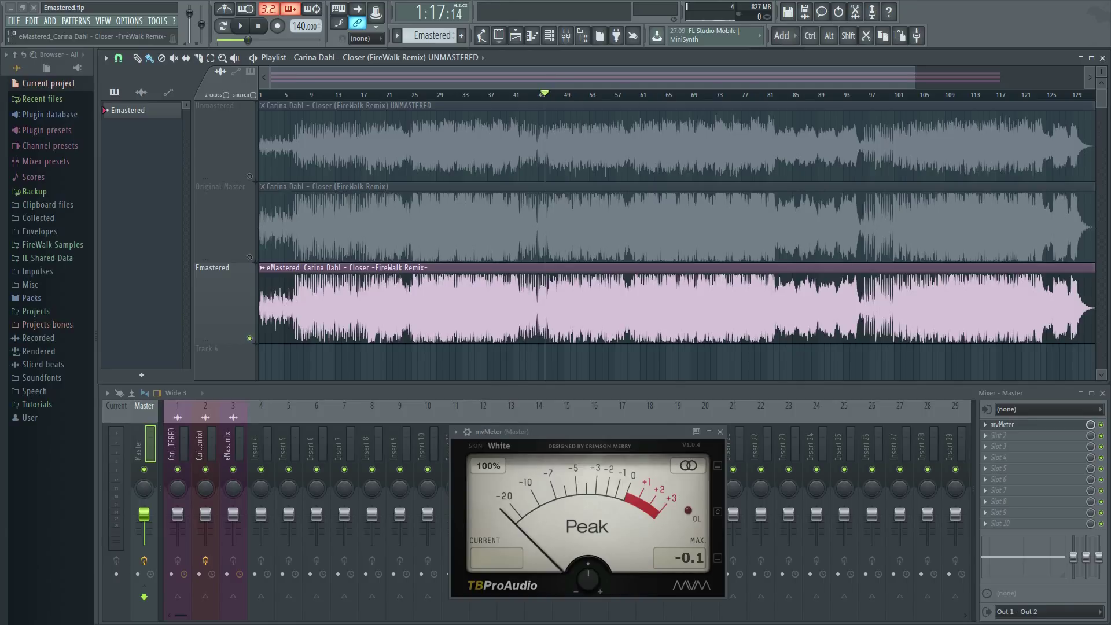
left_click(778, 96)
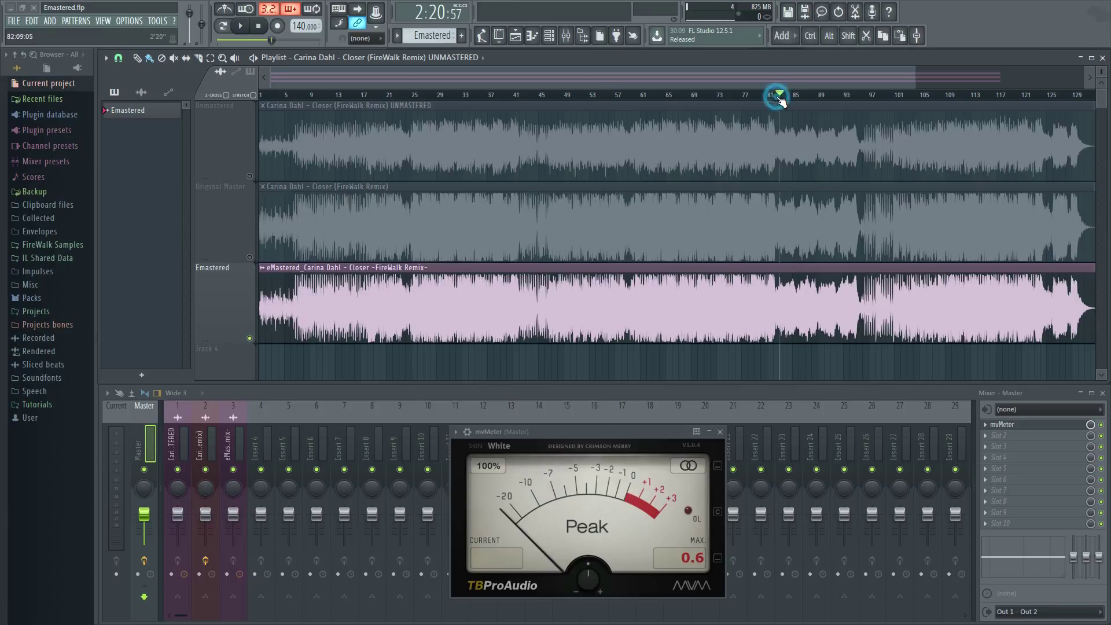
key("space")
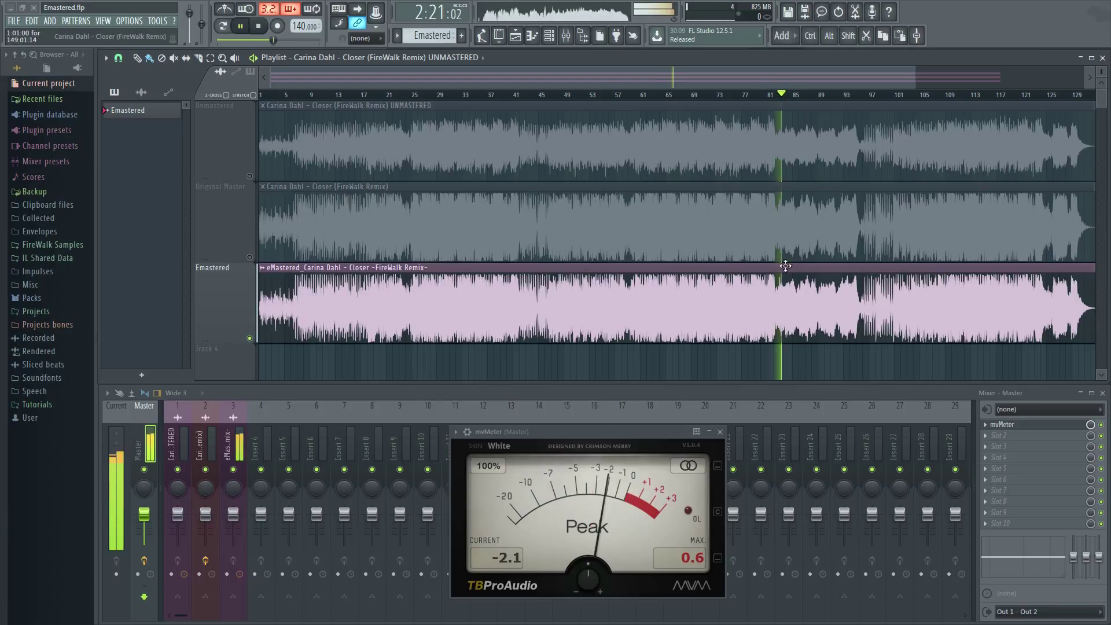
Step: Compare the Original Master and Emastered versions of Closer by soloing each alternately during playback, ending on Emastered with playback stopped
right_click(251, 257)
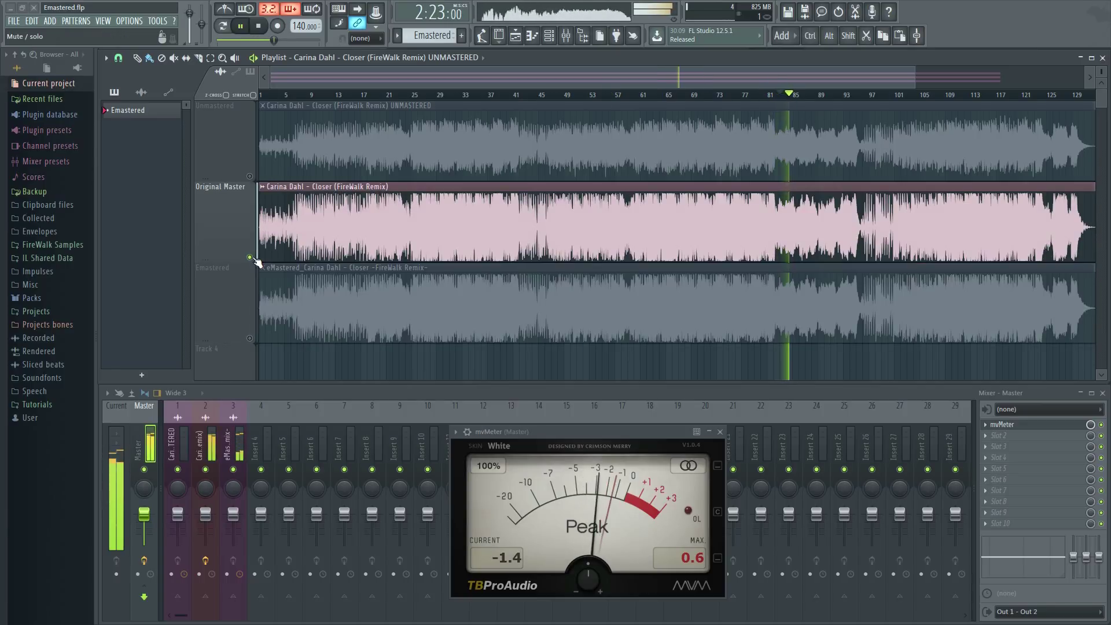
right_click(250, 338)
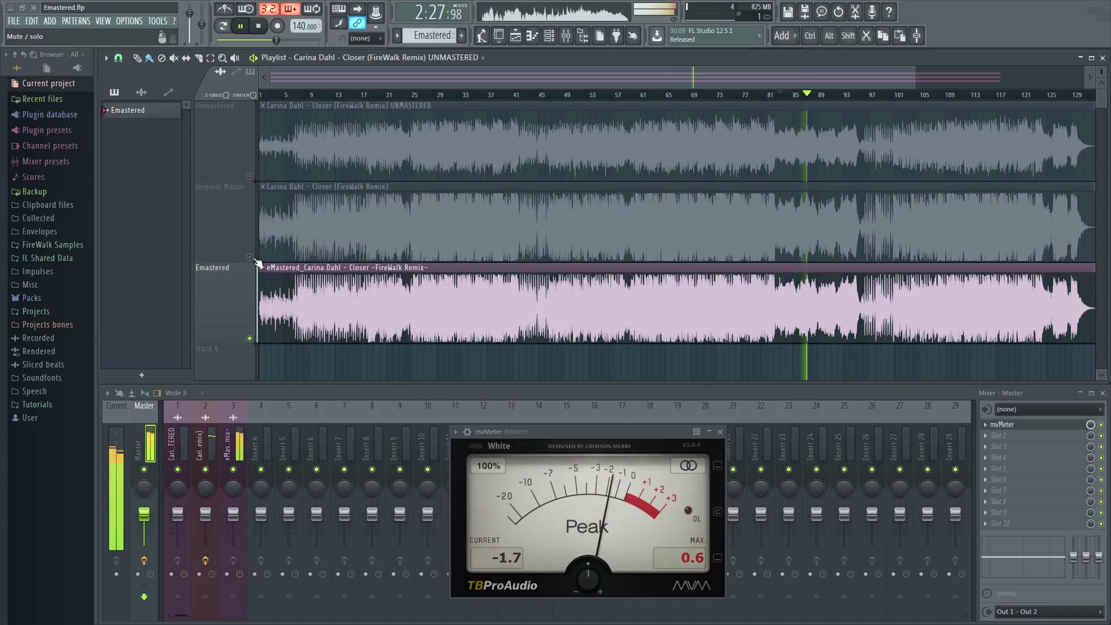
right_click(251, 257)
right_click(249, 339)
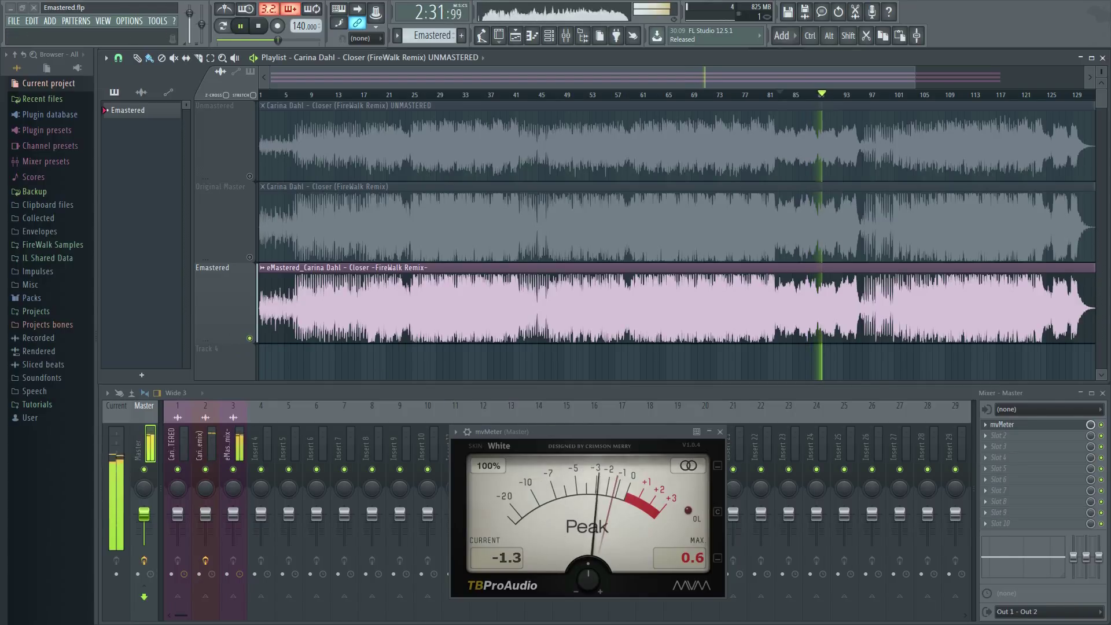
key("space")
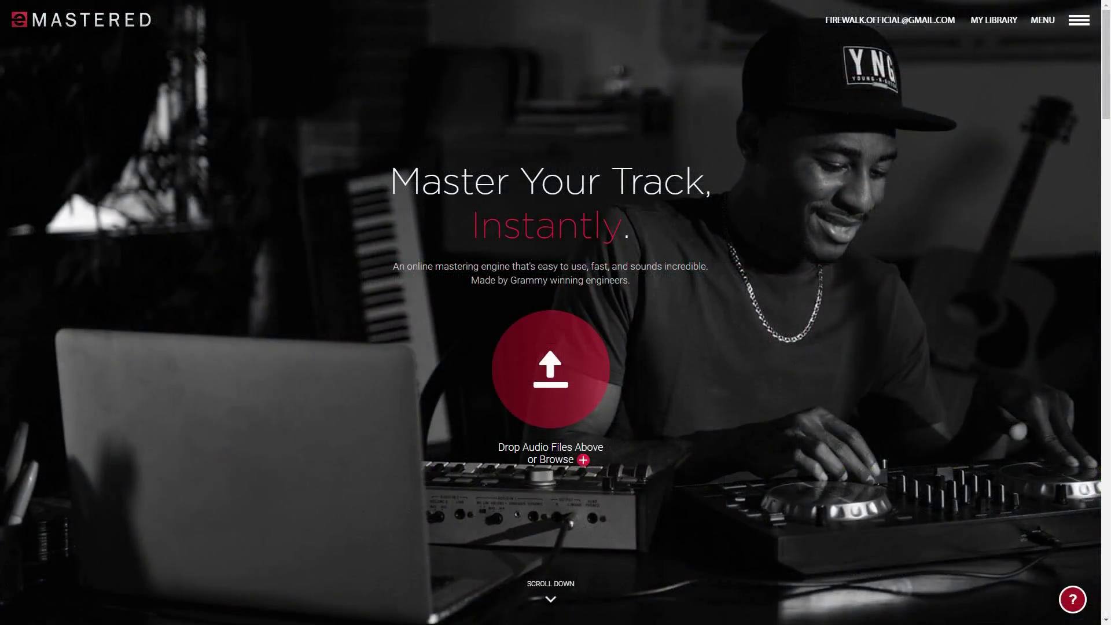
Step: Upload "Just a little bit longer (UNMASTERED)" from the Emastered folder to the eMastered site for mastering
key("alt+Tab")
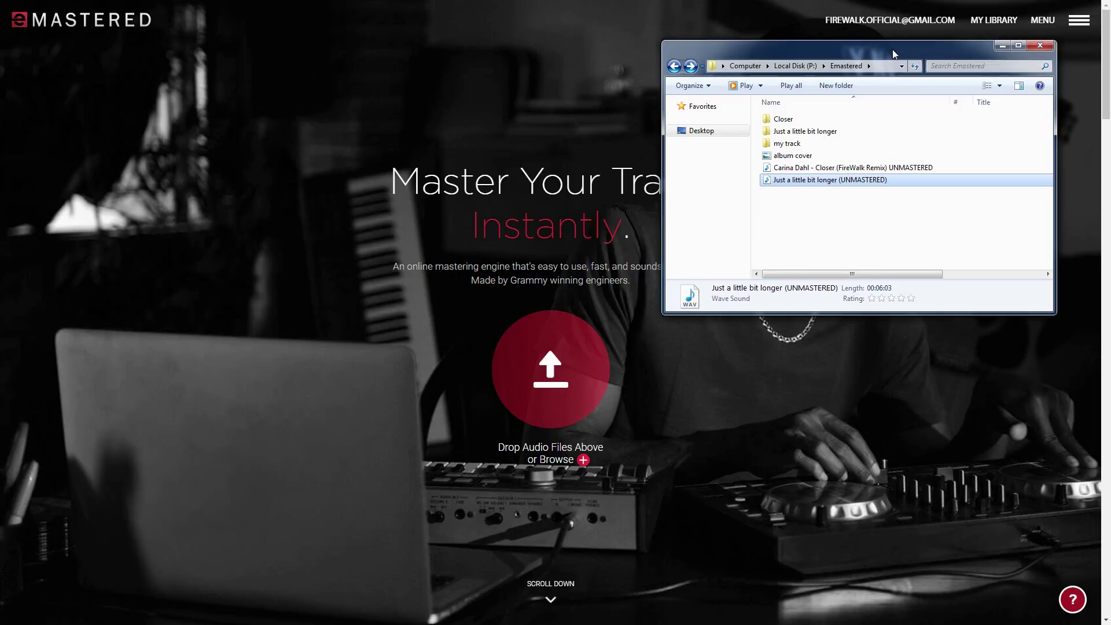
left_click_drag(817, 184, 551, 378)
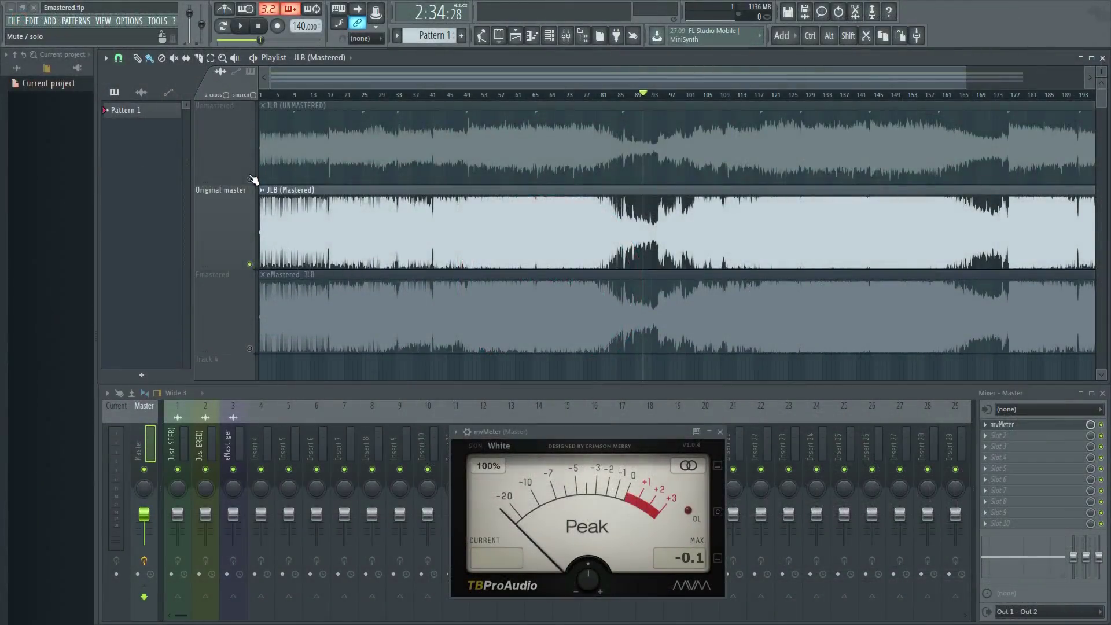
Step: In FL Studio, play the JLB project, soloing the Unmastered, Original master and Emastered tracks in turn
right_click(250, 179)
key("space")
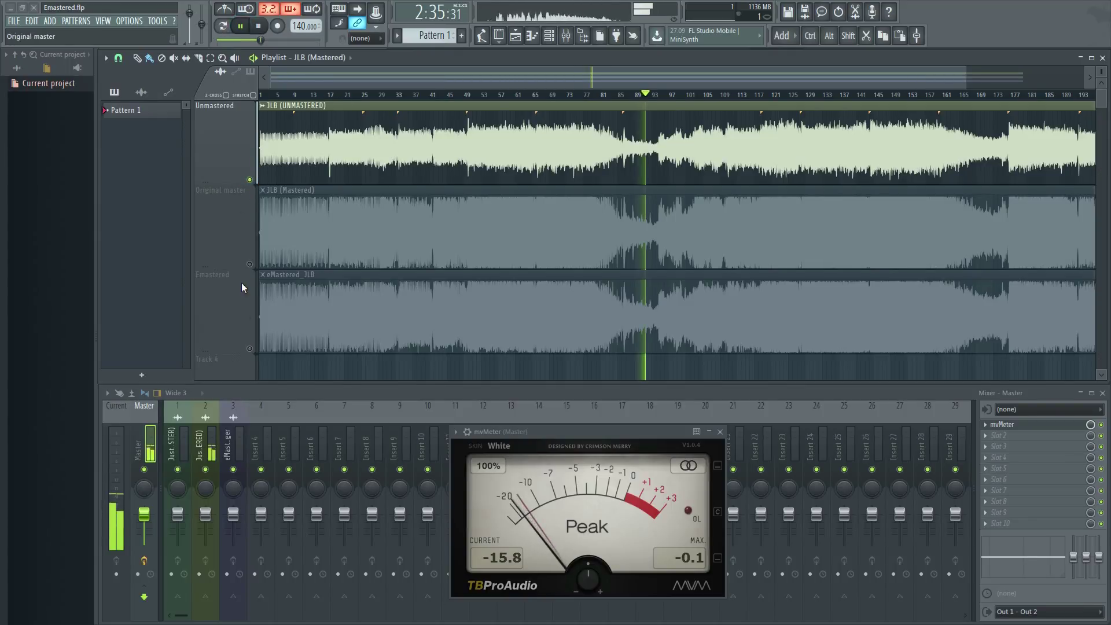
right_click(249, 264)
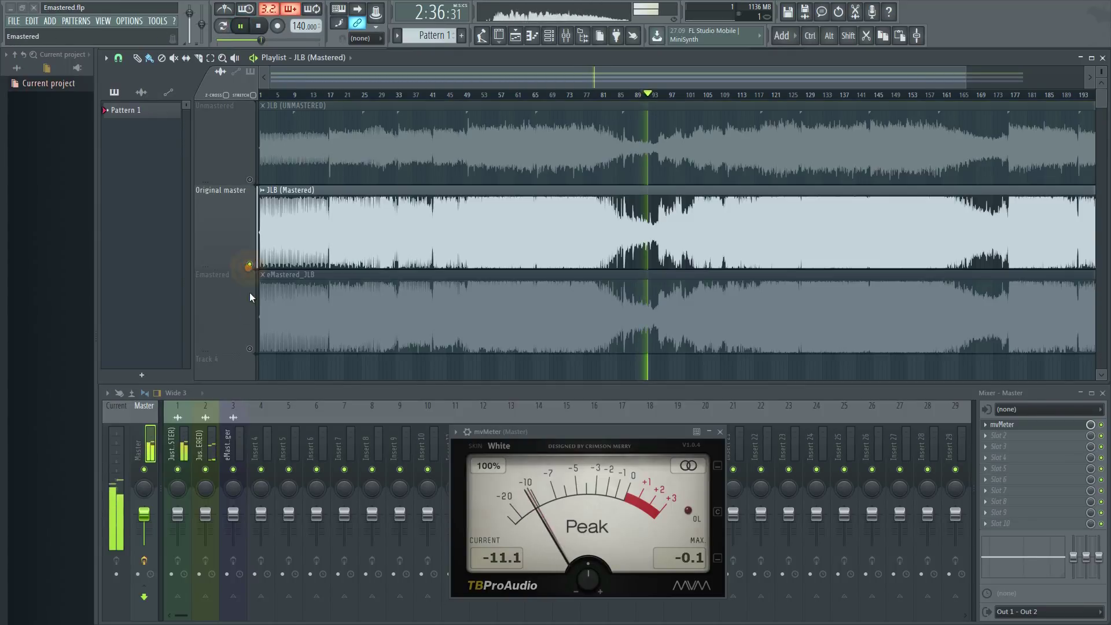
right_click(252, 350)
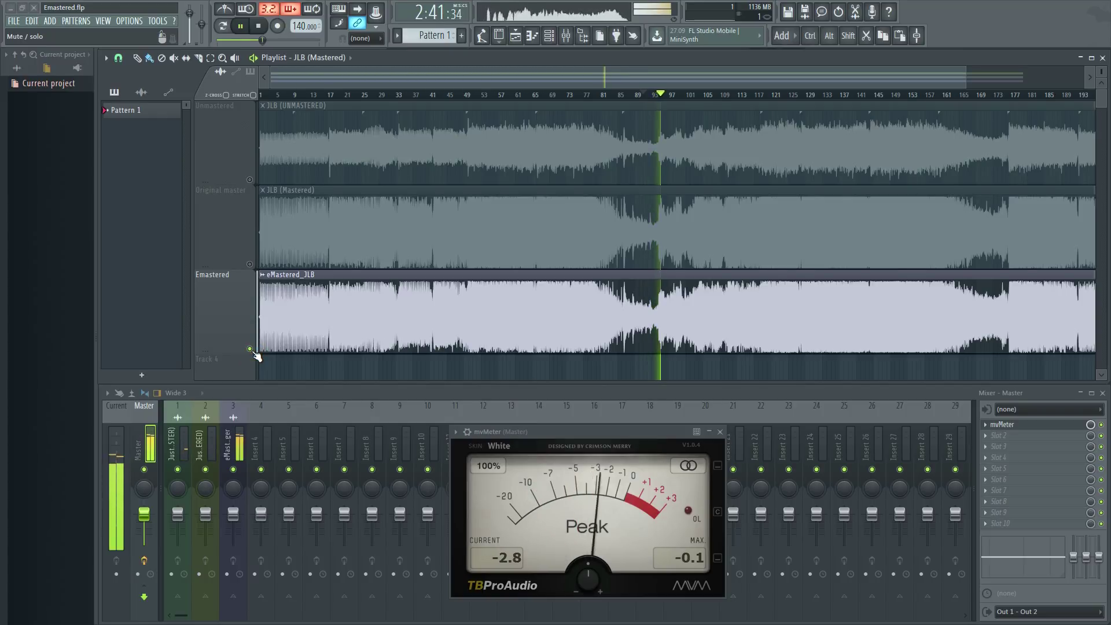
Step: Listen to the JLB Original master again, and compare the Emastered version with the Unmastered track by switching solo
right_click(251, 265)
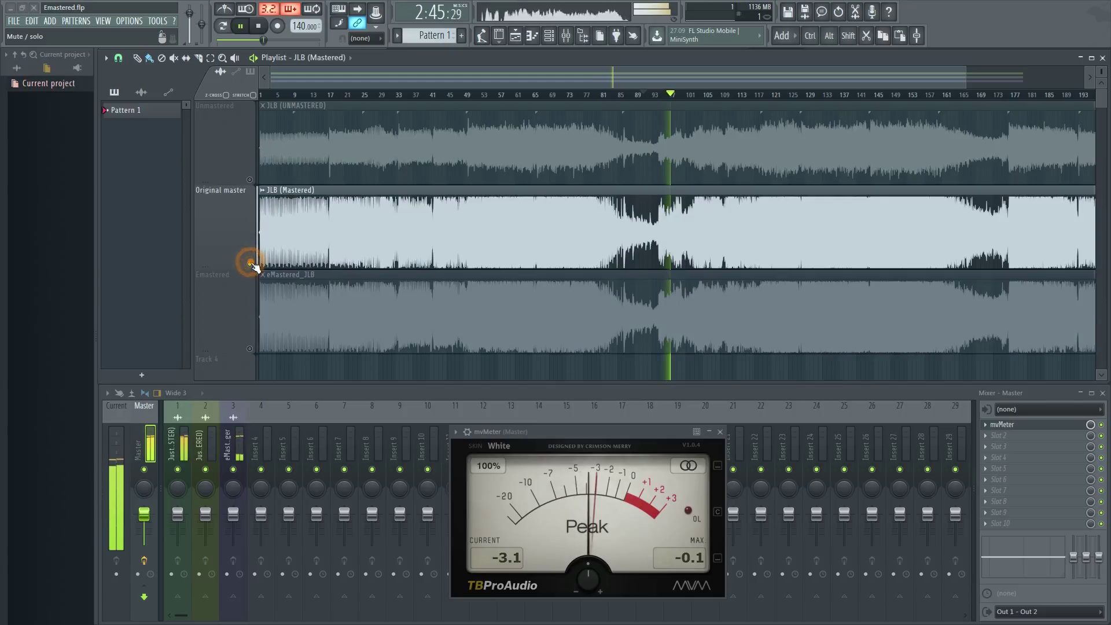
right_click(250, 350)
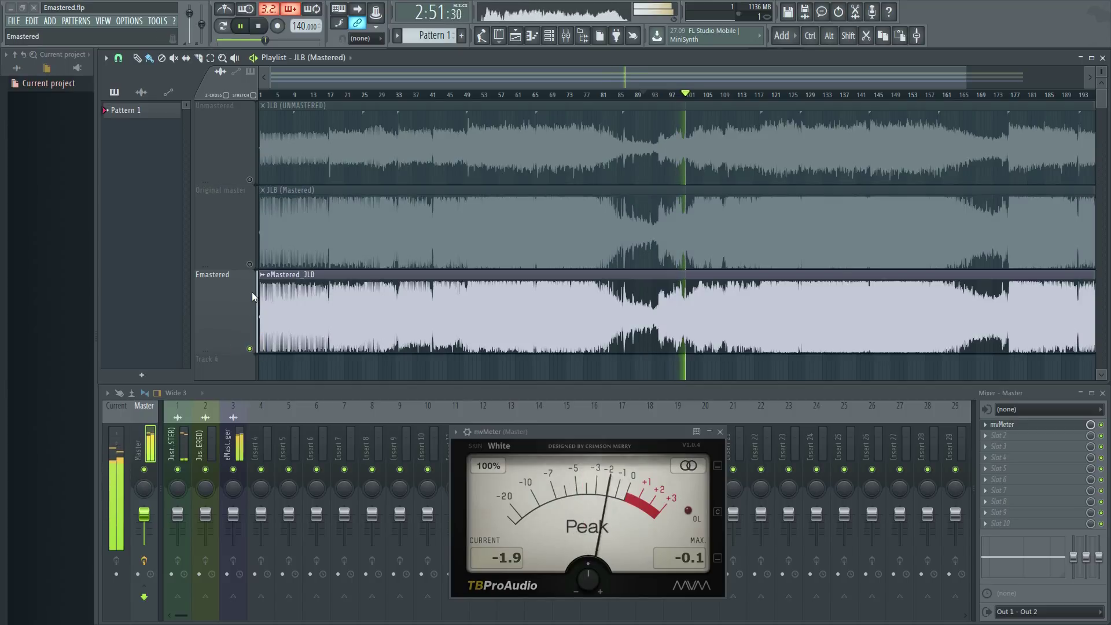
right_click(250, 180)
right_click(250, 349)
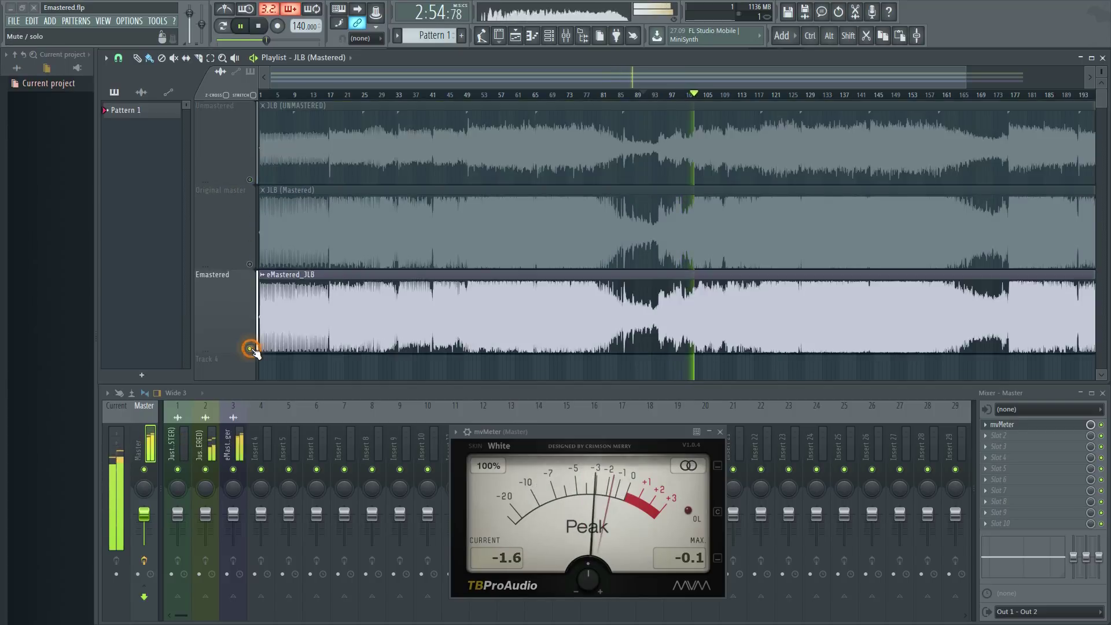
Step: Alternate solo between the JLB Original master and Emastered tracks during playback, ending on Emastered
right_click(250, 264)
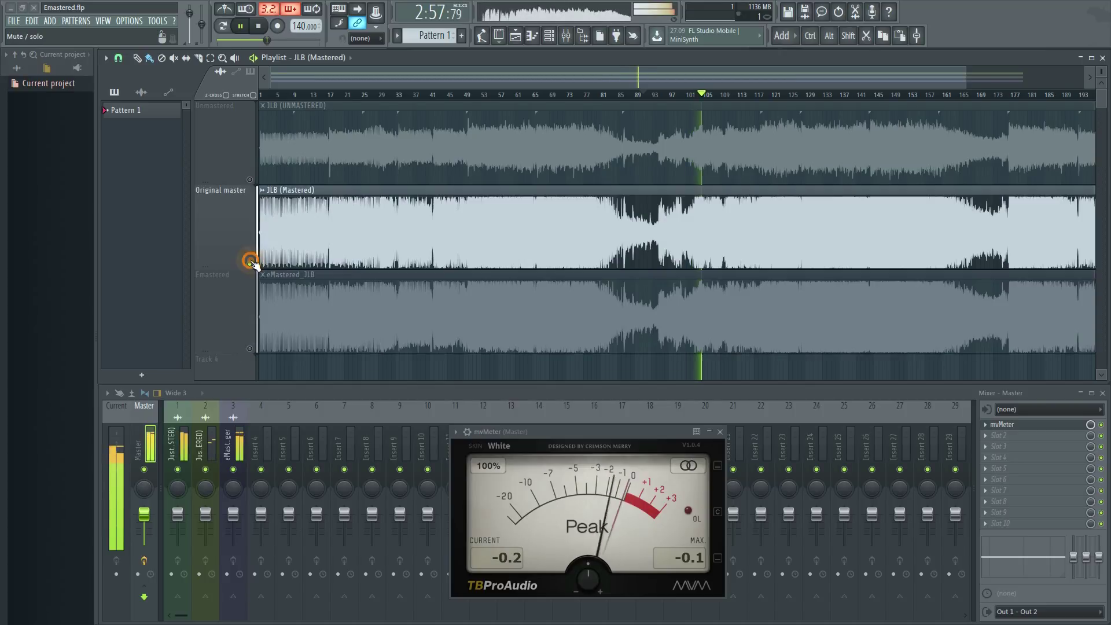
right_click(250, 349)
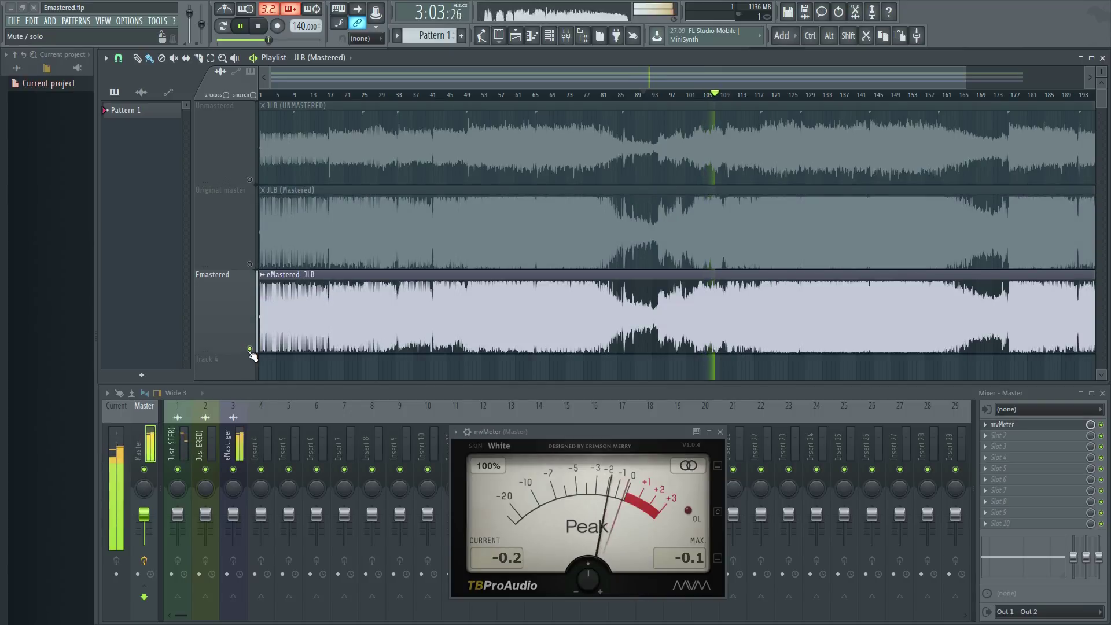
right_click(250, 263)
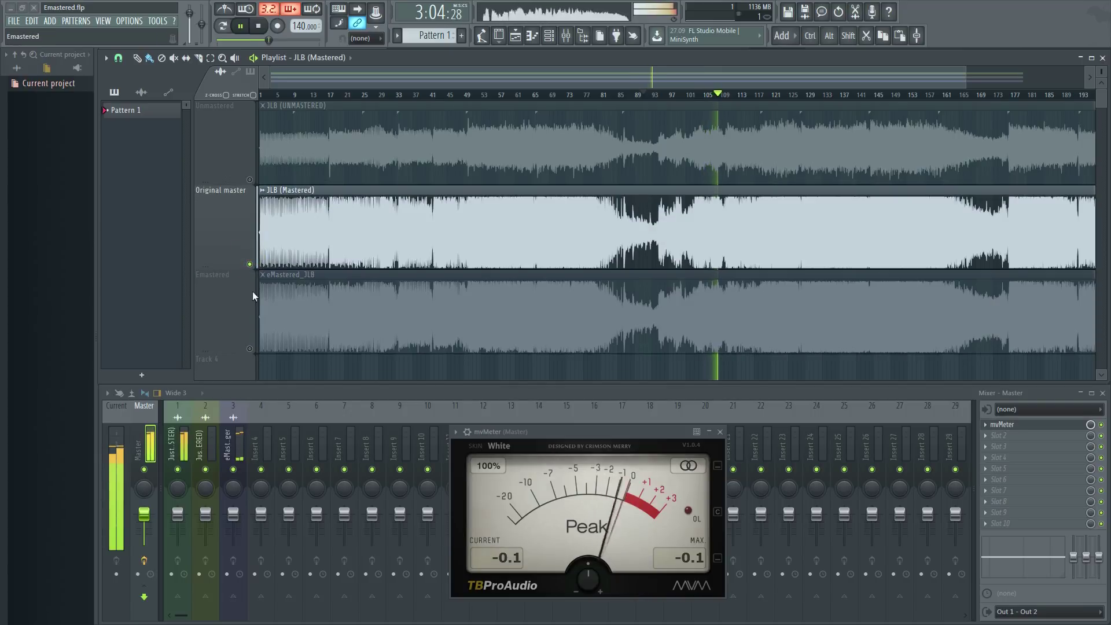
right_click(251, 349)
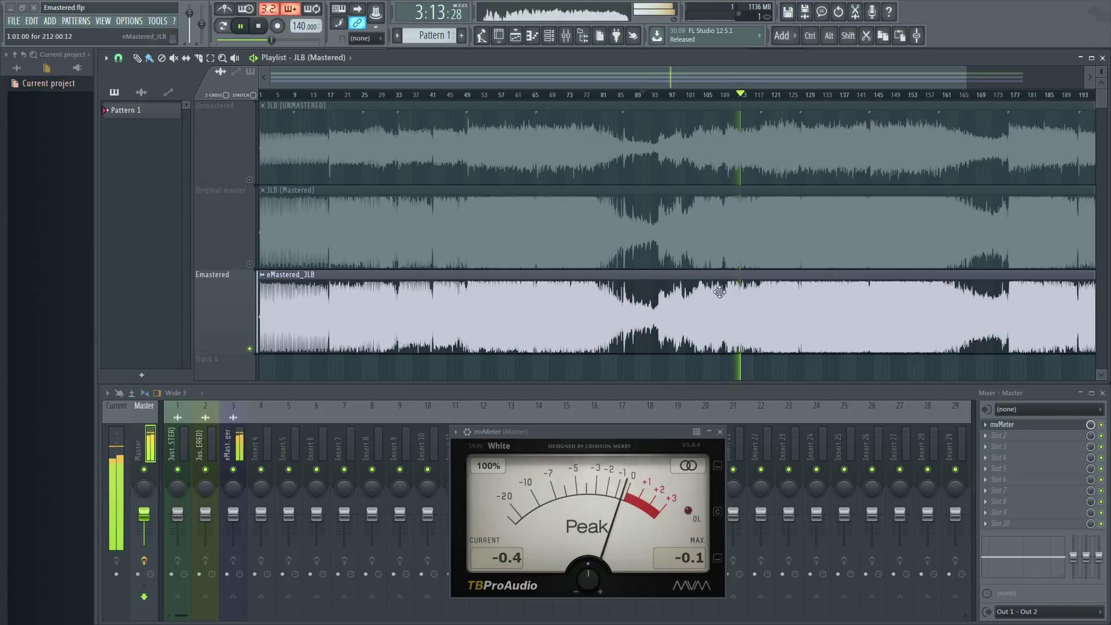
right_click(251, 265)
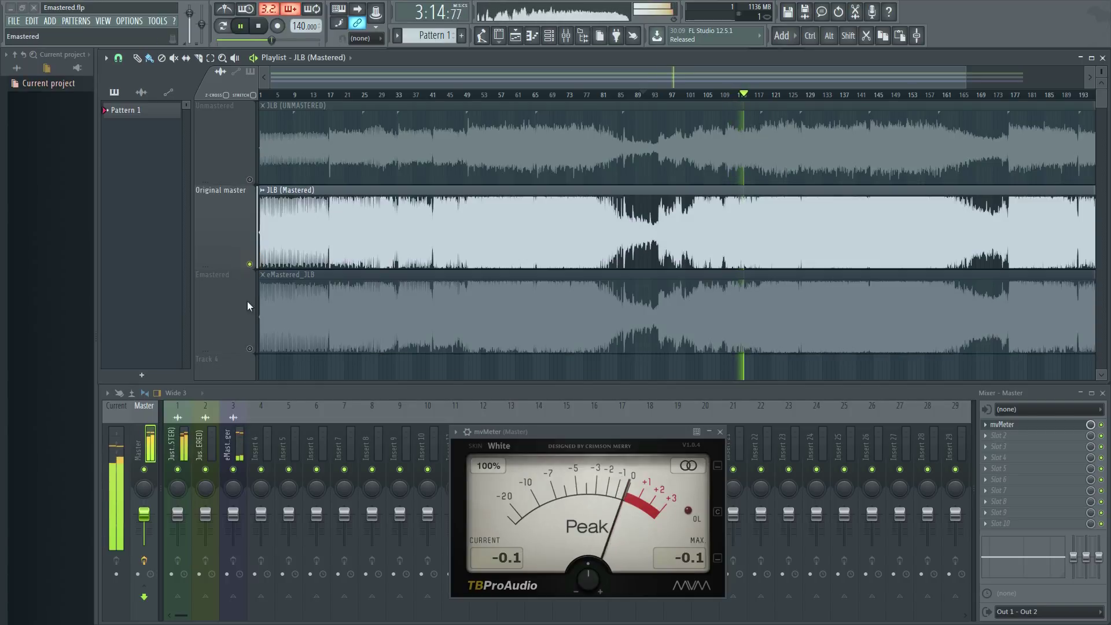
right_click(250, 349)
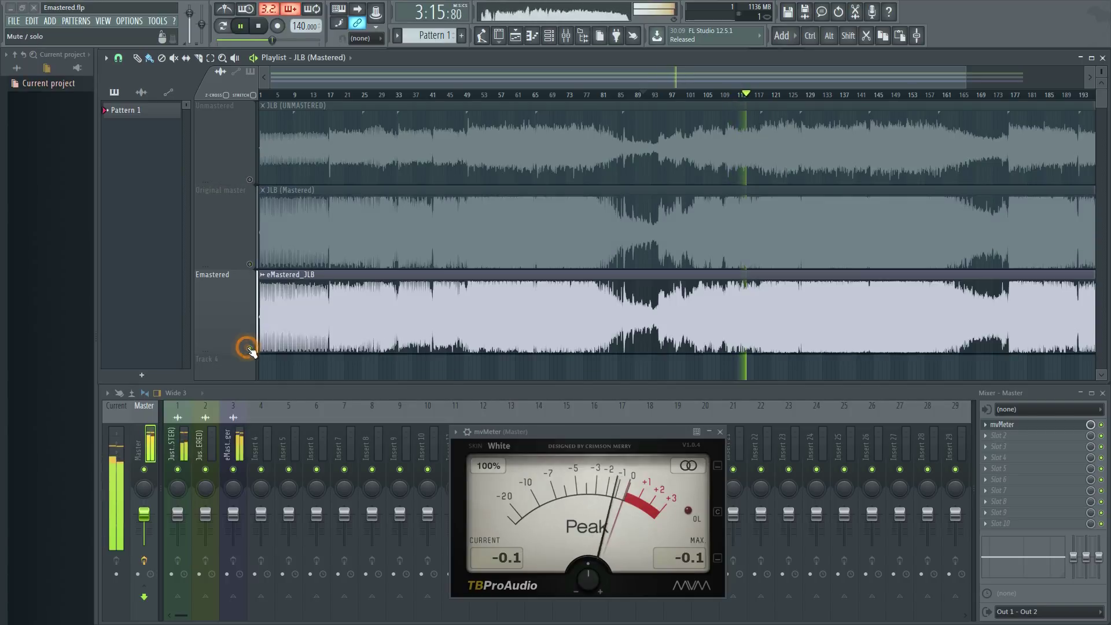
Step: Compare the JLB Unmastered track with the Emastered version by soloing each, and stop playback
right_click(250, 180)
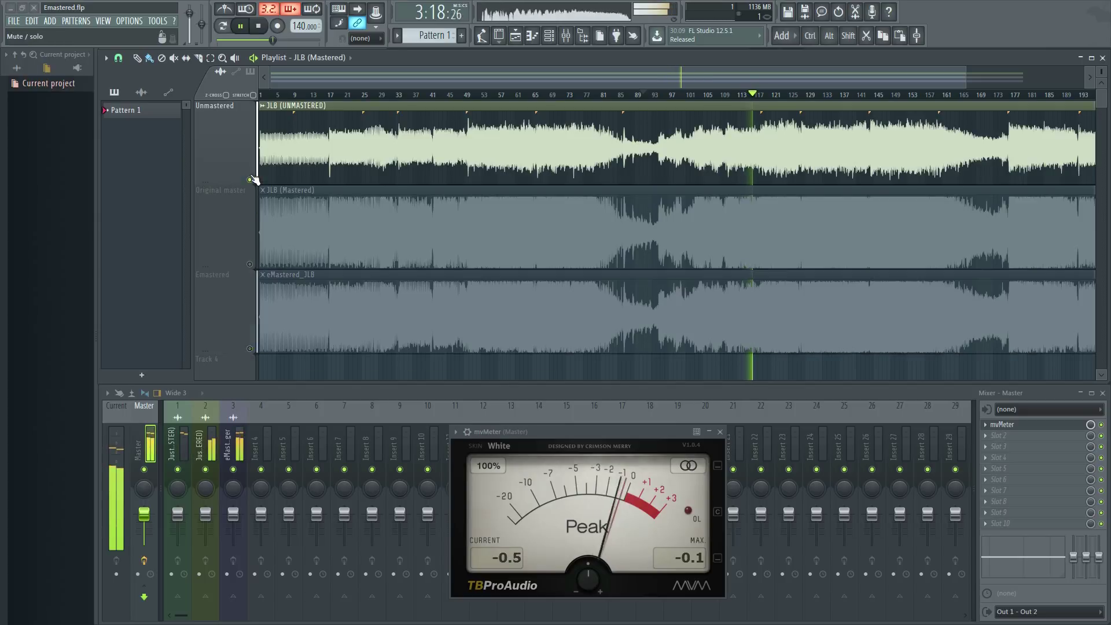
right_click(249, 350)
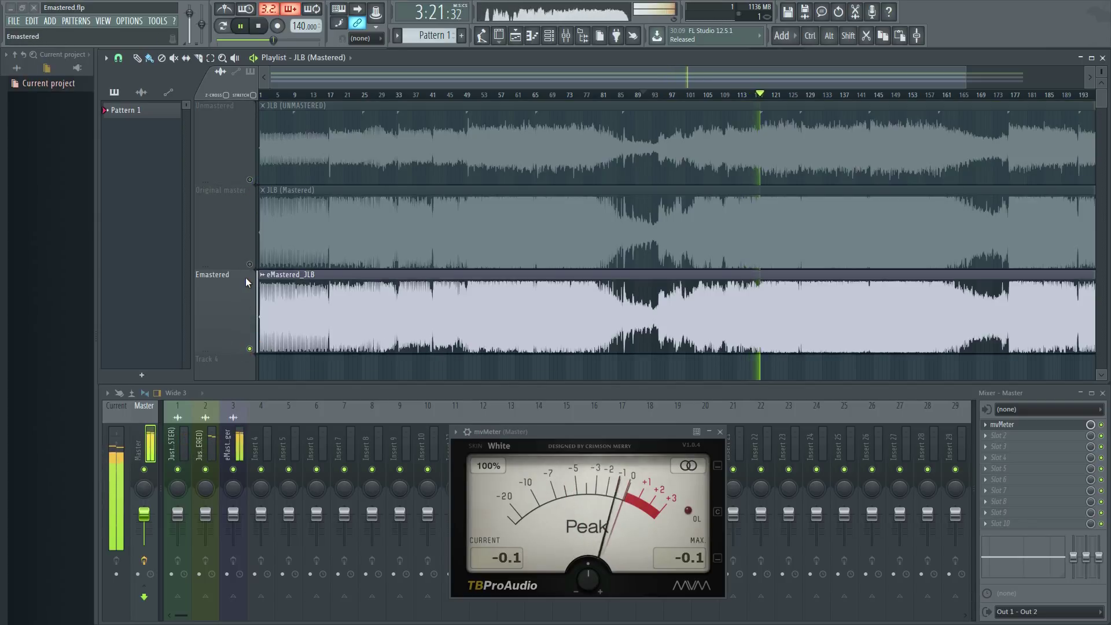
key("space")
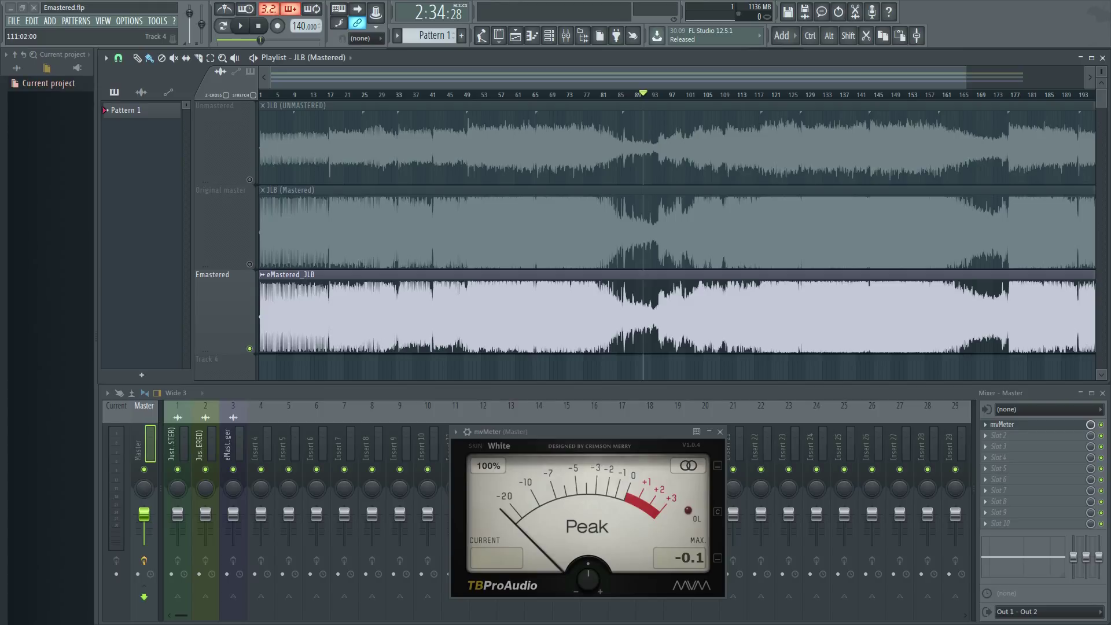
Step: Examine the JLB Original master and Emastered waveforms up close around bars 97 to 108
scroll(700, 332, "up", 3)
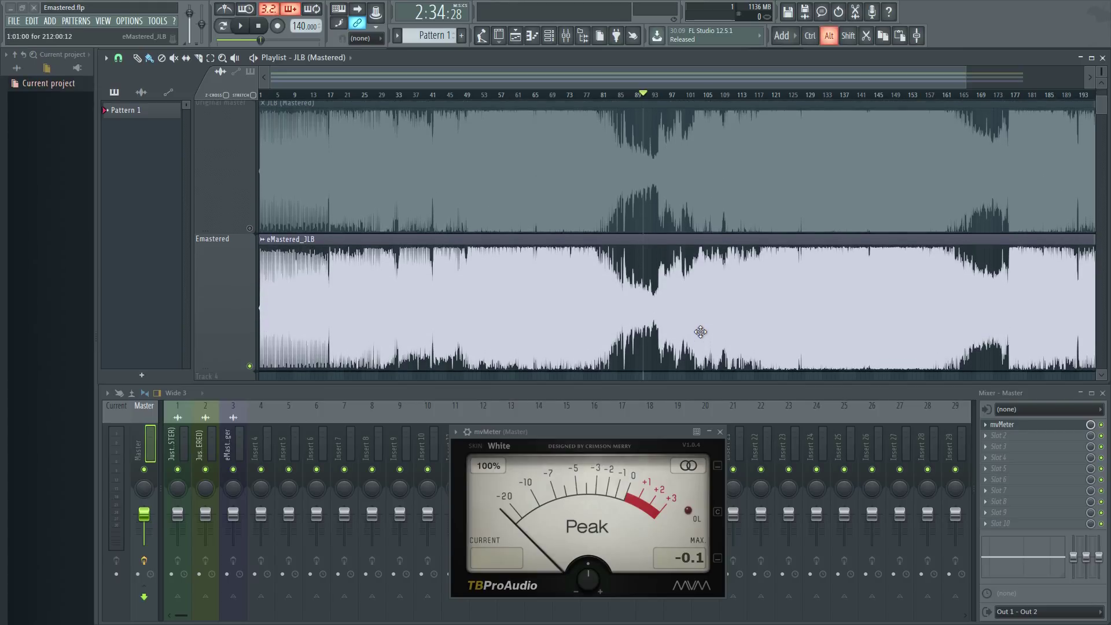
scroll(697, 329, "up", 8)
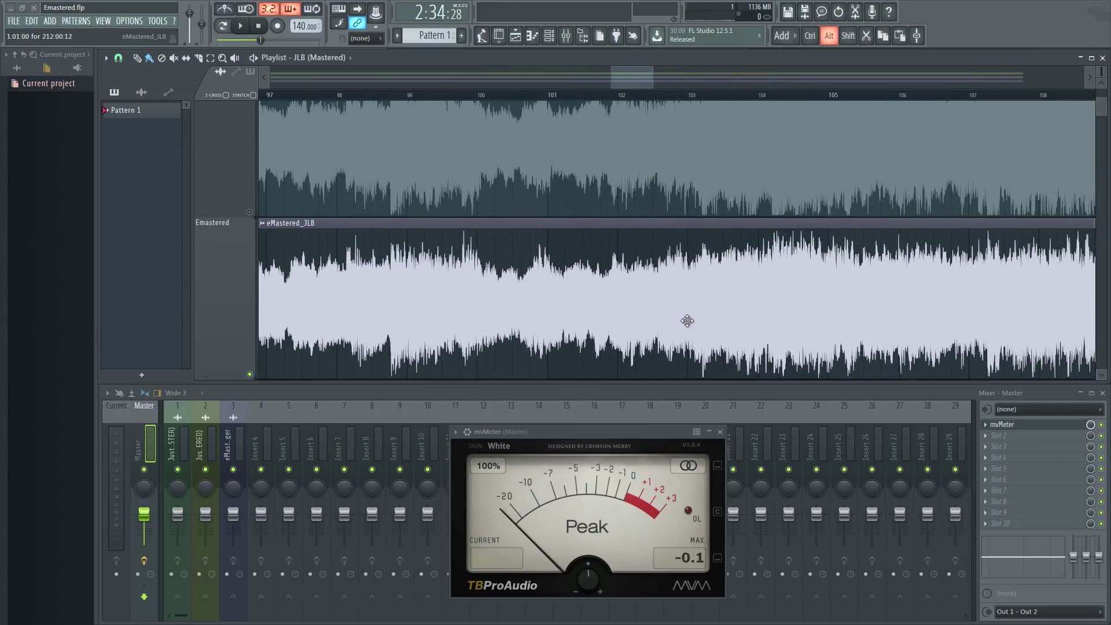
scroll(686, 320, "up", 3)
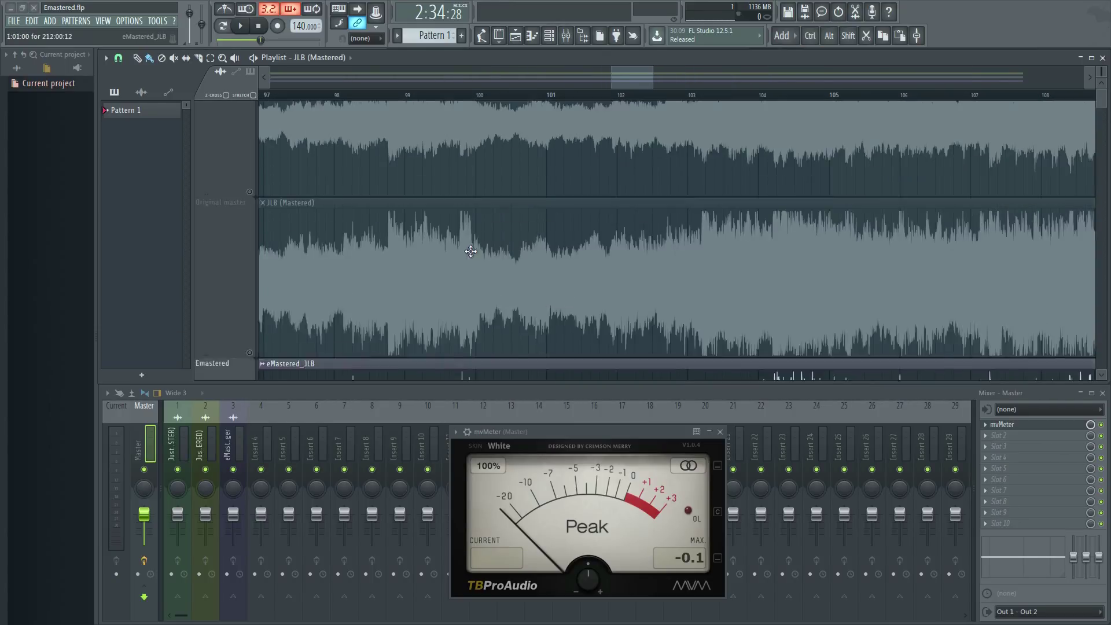
scroll(470, 252, "up", 3)
mouse_move(1101, 105)
left_mouse_down()
mouse_move(1104, 117)
mouse_move(1105, 107)
left_mouse_up()
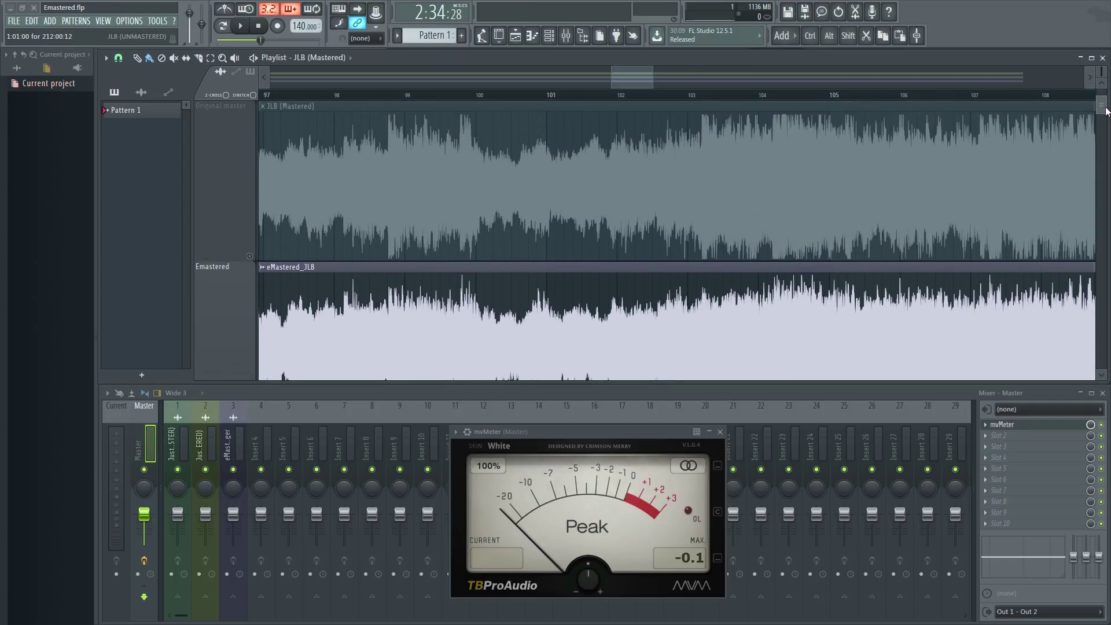
left_click_drag(642, 74, 634, 76)
scroll(561, 119, "down", 1)
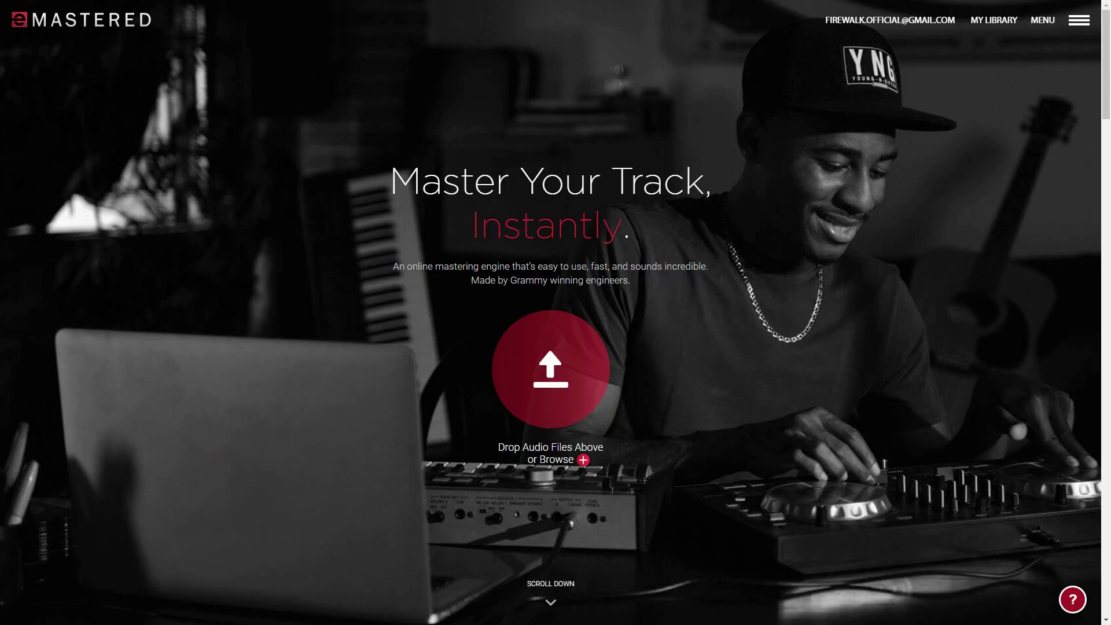
Step: In the eMastered library, submit the "album cover" image as artwork for the Closer -FireWalk Remix track
left_click(987, 21)
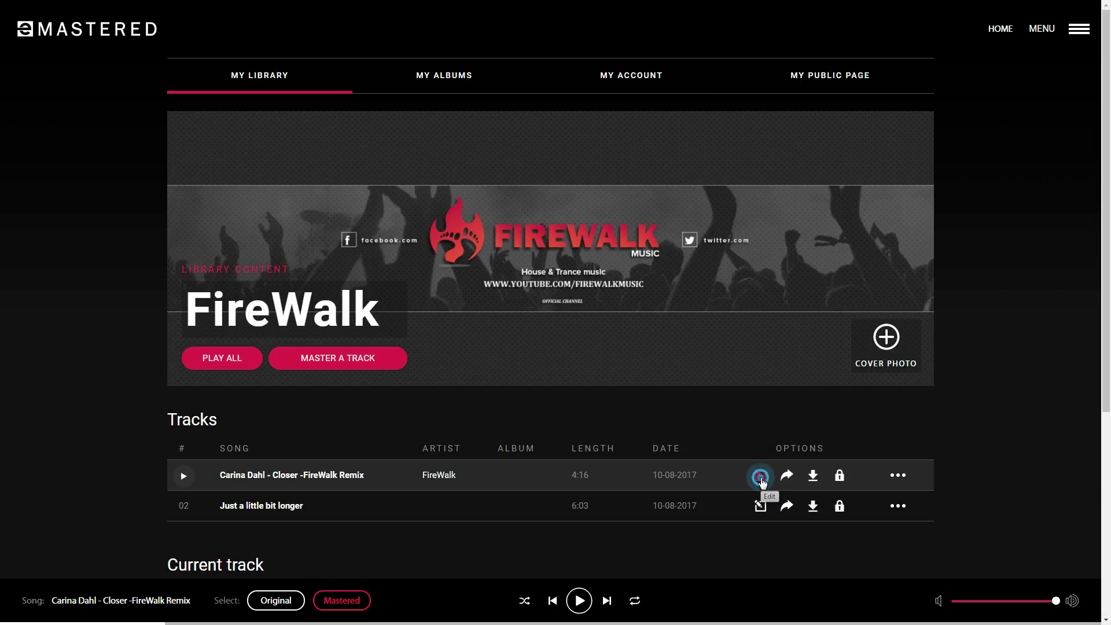
left_click(762, 480)
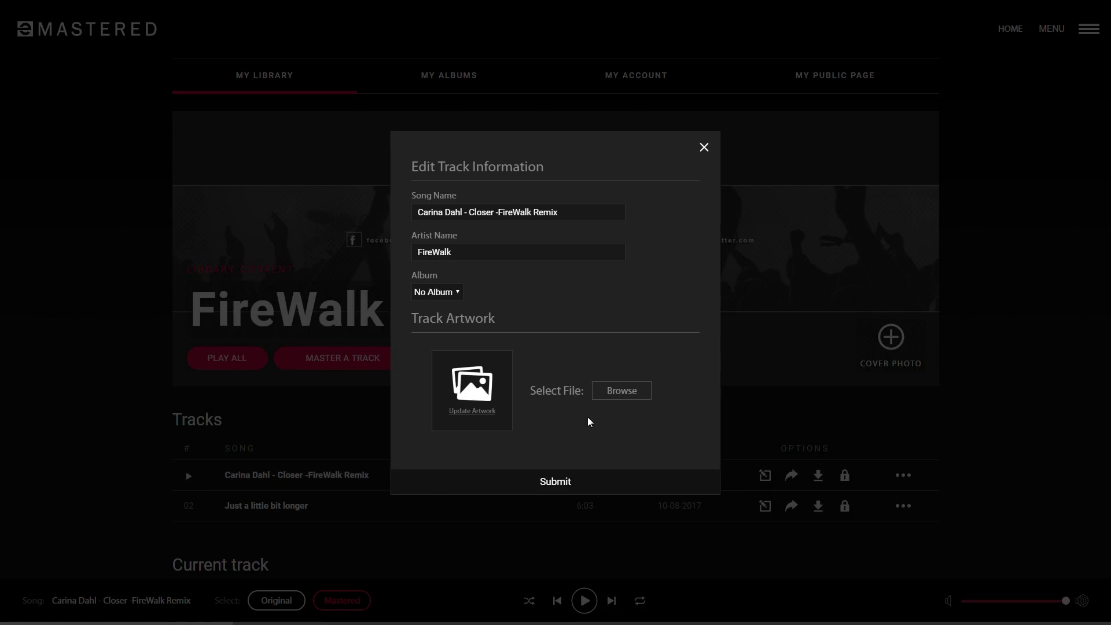
left_click(623, 392)
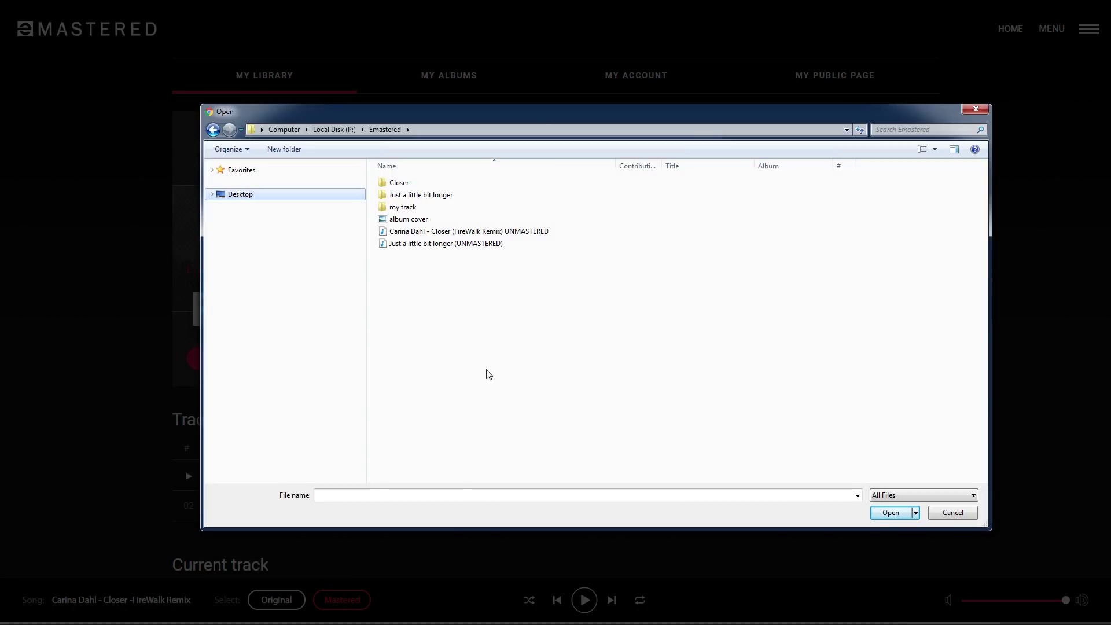
left_click(414, 219)
left_click(903, 513)
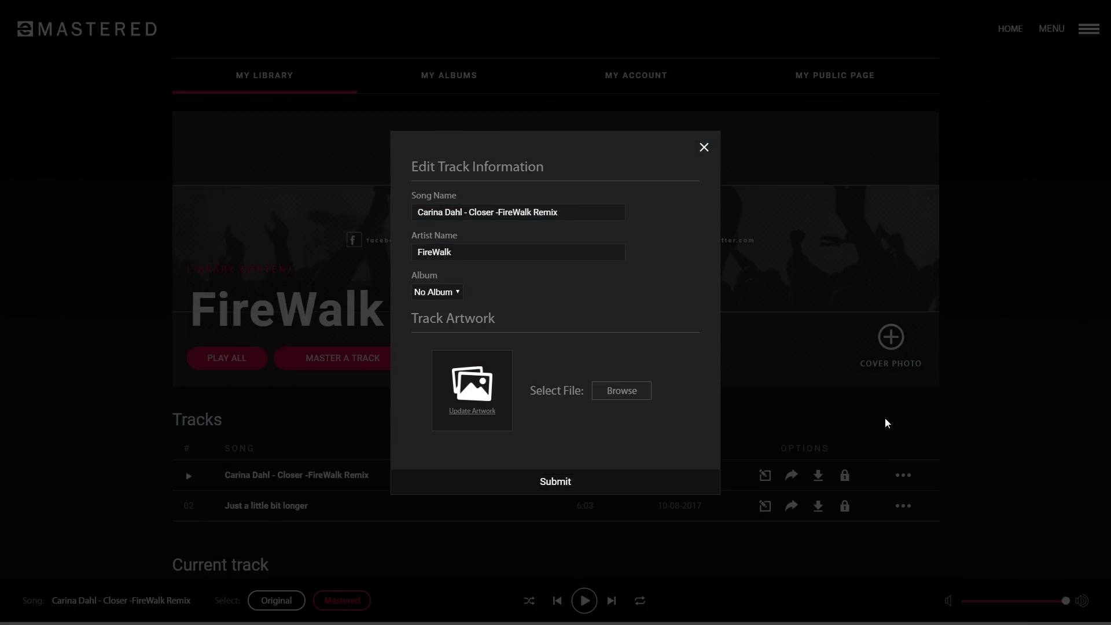
left_click(555, 481)
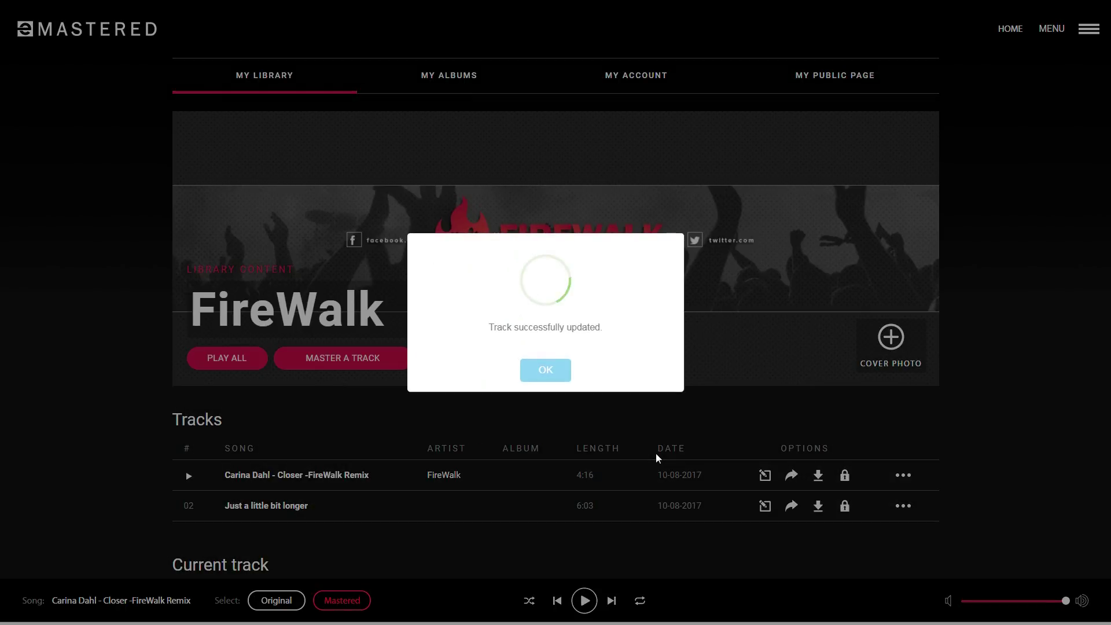
left_click(545, 376)
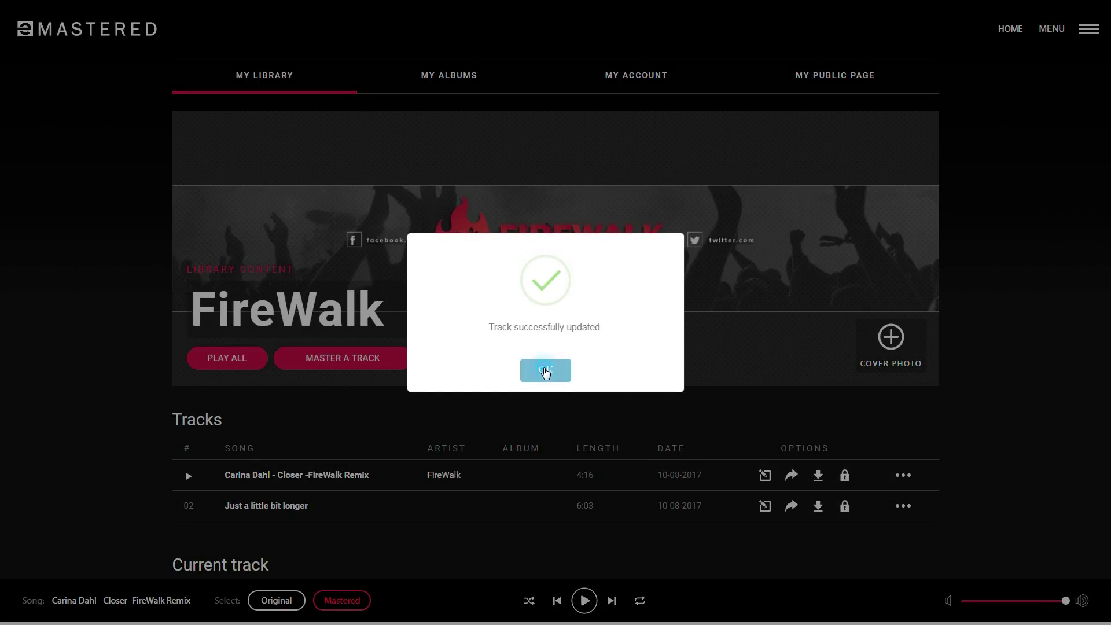
Step: Check the updated artwork of the Closer -FireWalk Remix track in the library and return to the home page
scroll(455, 521, "down", 4)
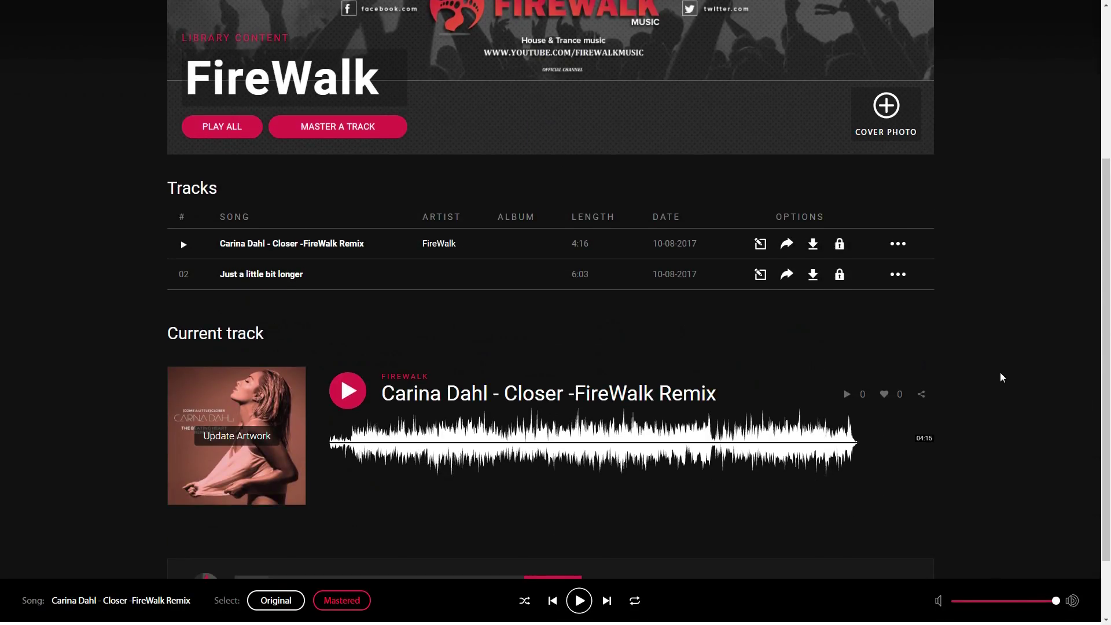
scroll(1002, 377, "up", 4)
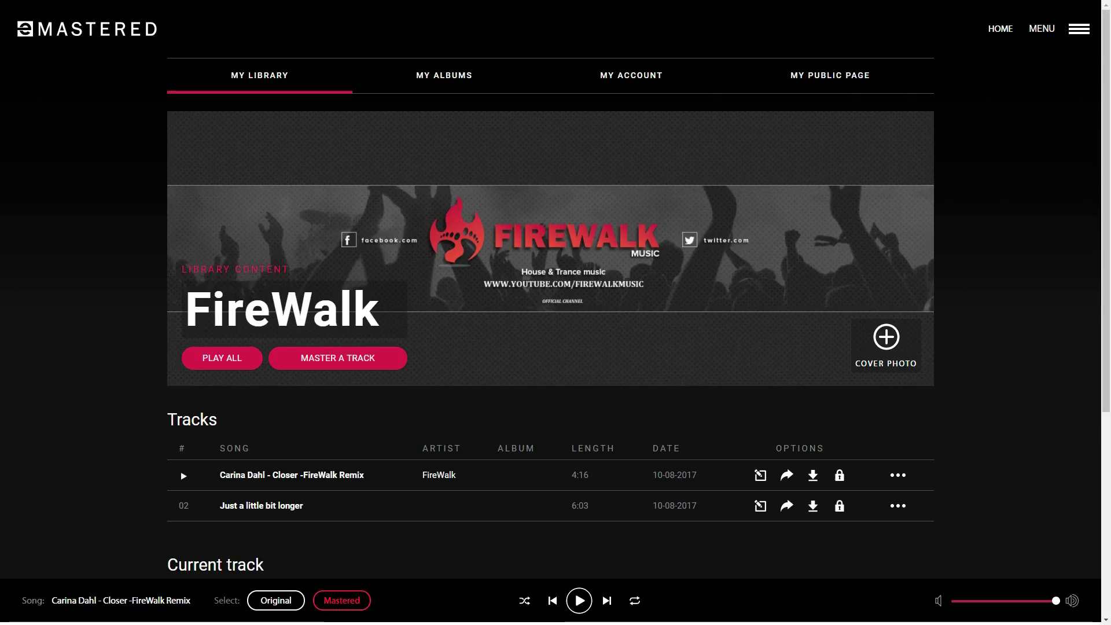
left_click(63, 35)
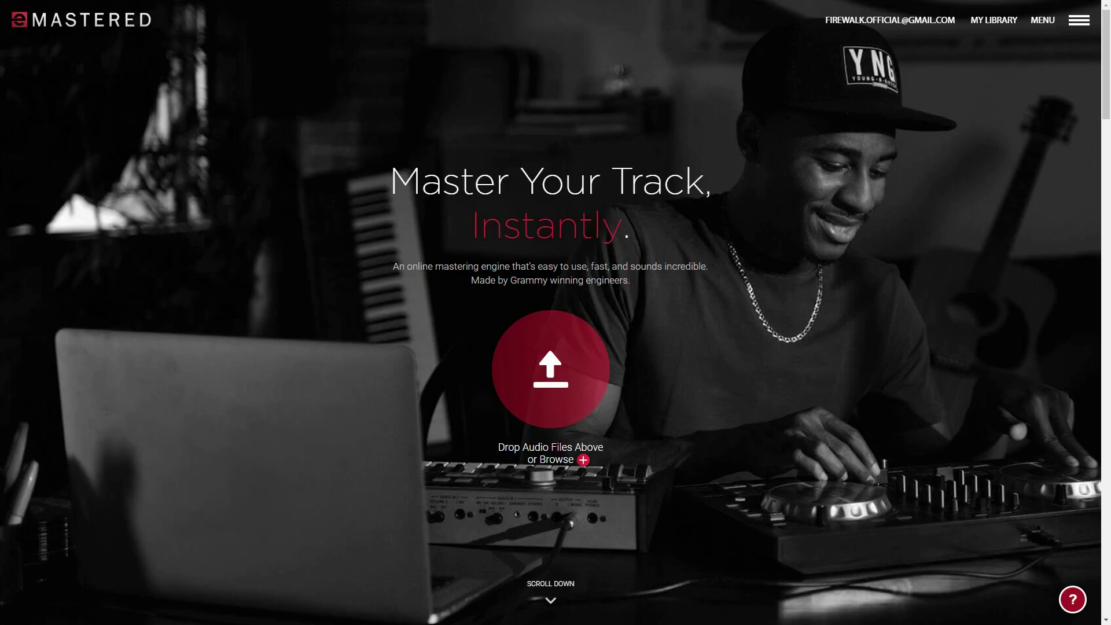
Step: Browse the Best Practices, File Library and Mastering Explained help topics, read "Why is mastering important?", and close the help
left_click(1074, 600)
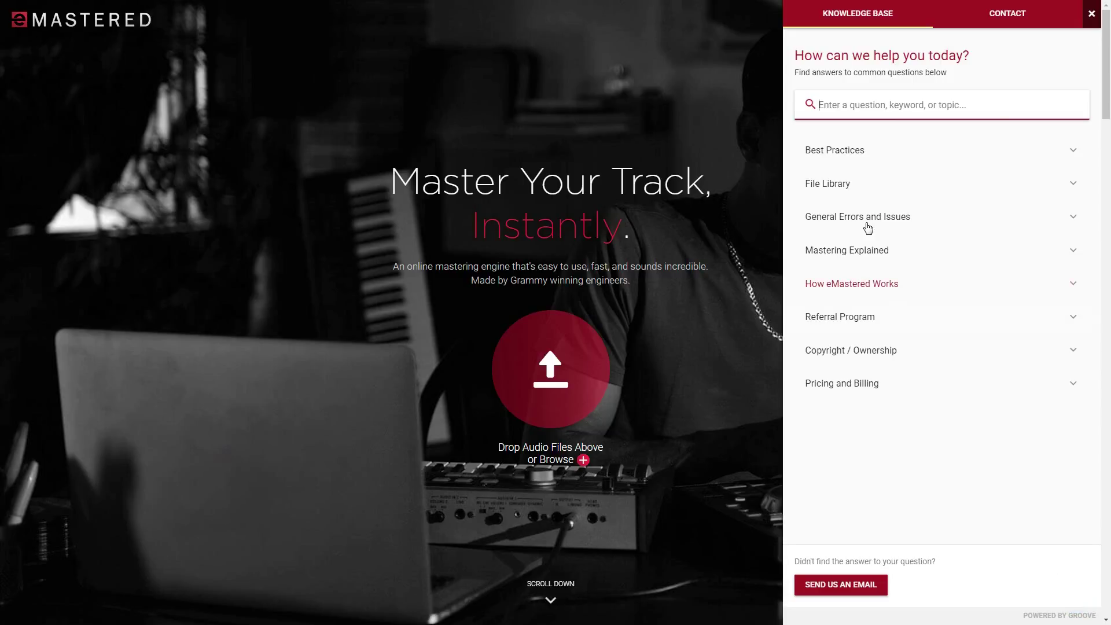
left_click(827, 151)
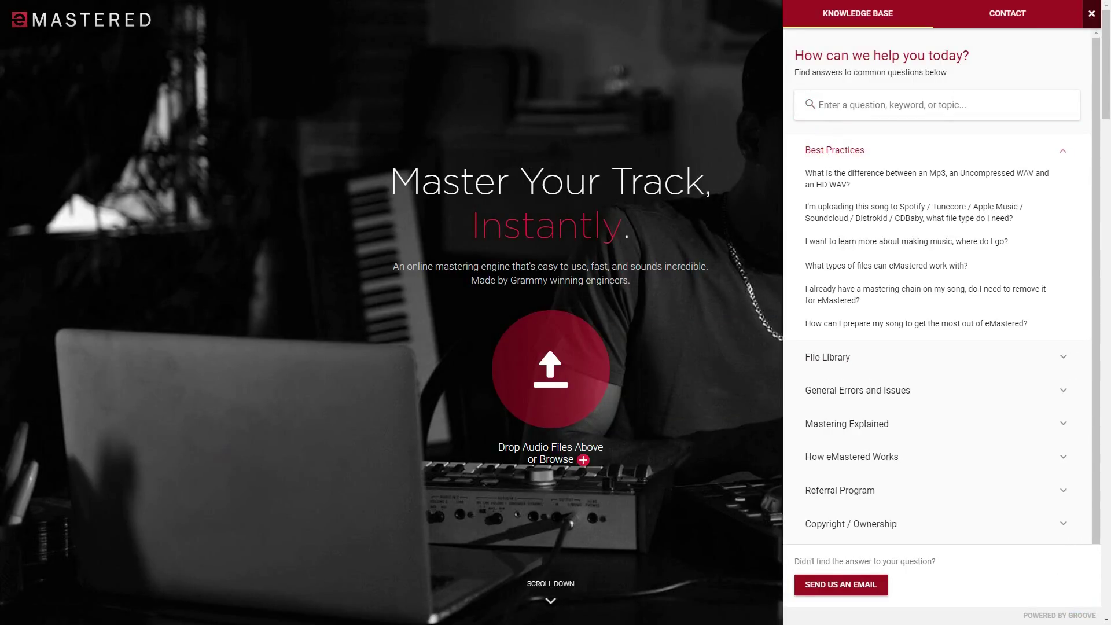
left_click(829, 359)
scroll(863, 338, "down", 2)
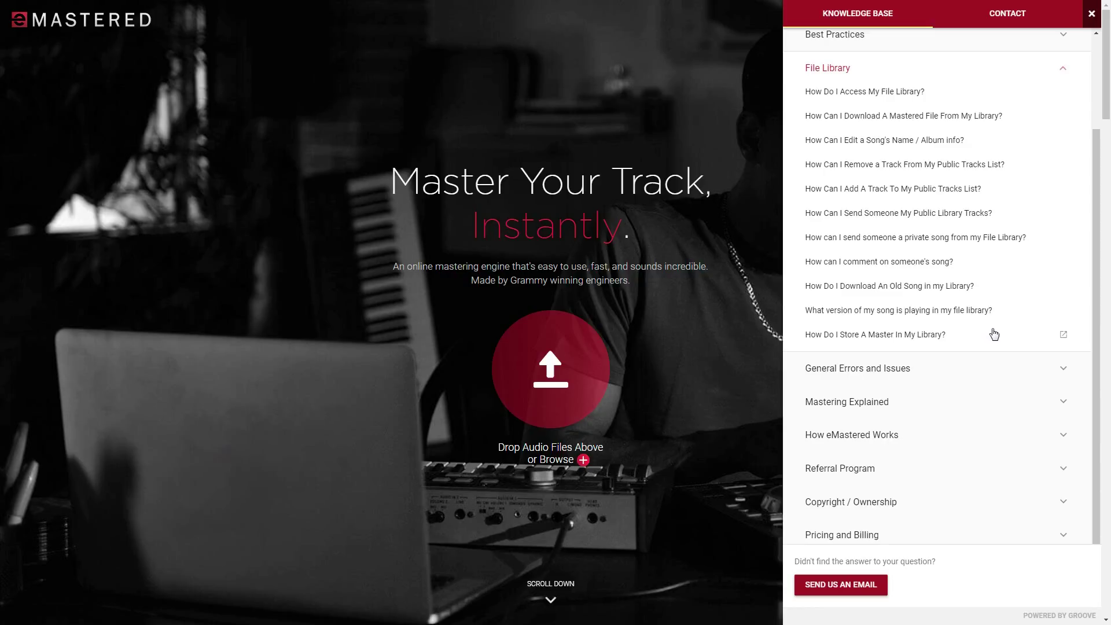
left_click(856, 402)
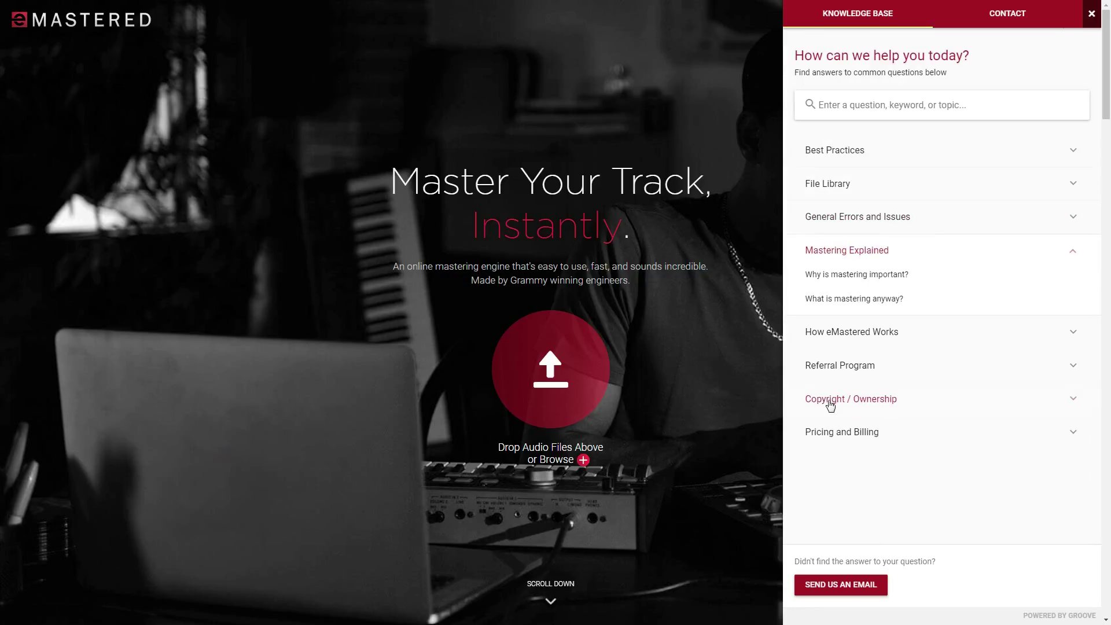
left_click(863, 278)
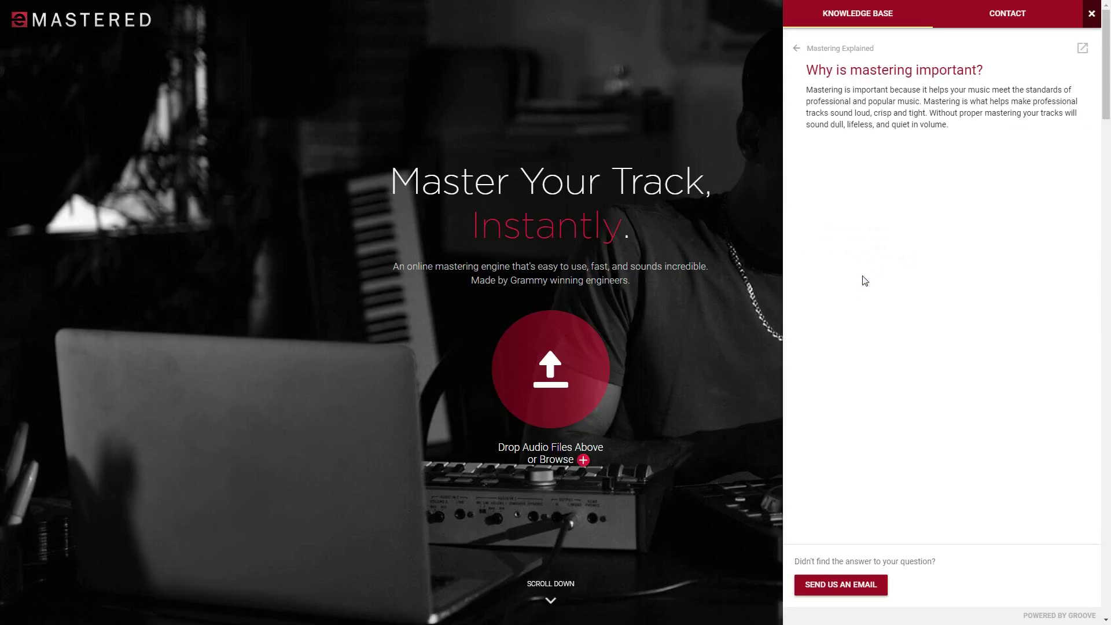
left_click(1091, 15)
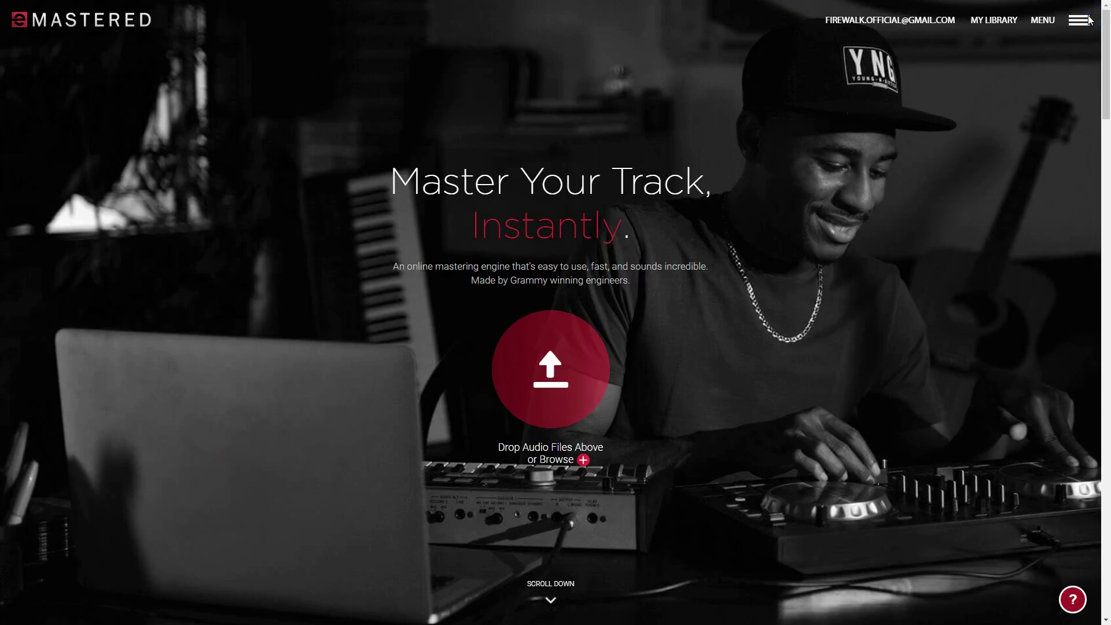
Step: View the Free Mastering referral page and the Frequently Asked Questions page
left_click(1039, 24)
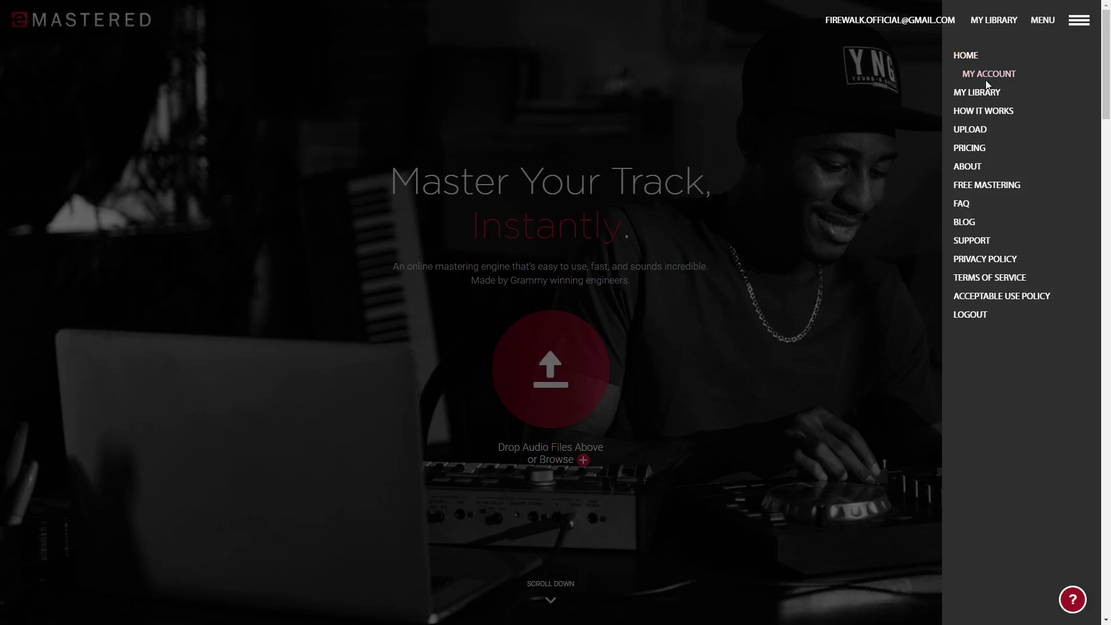
left_click(990, 187)
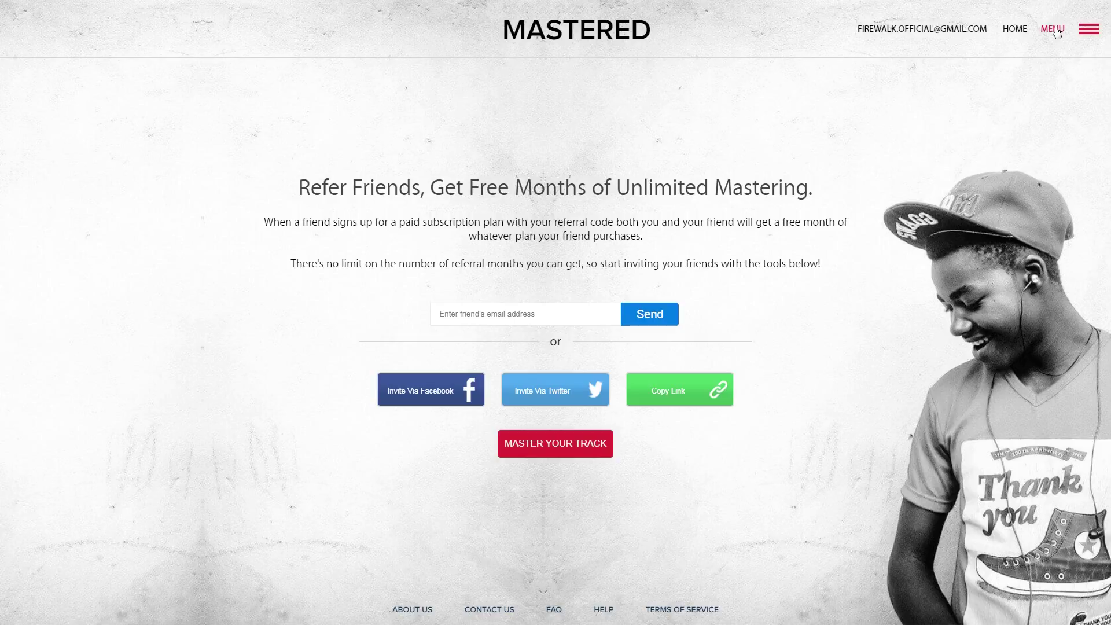
left_click(1085, 30)
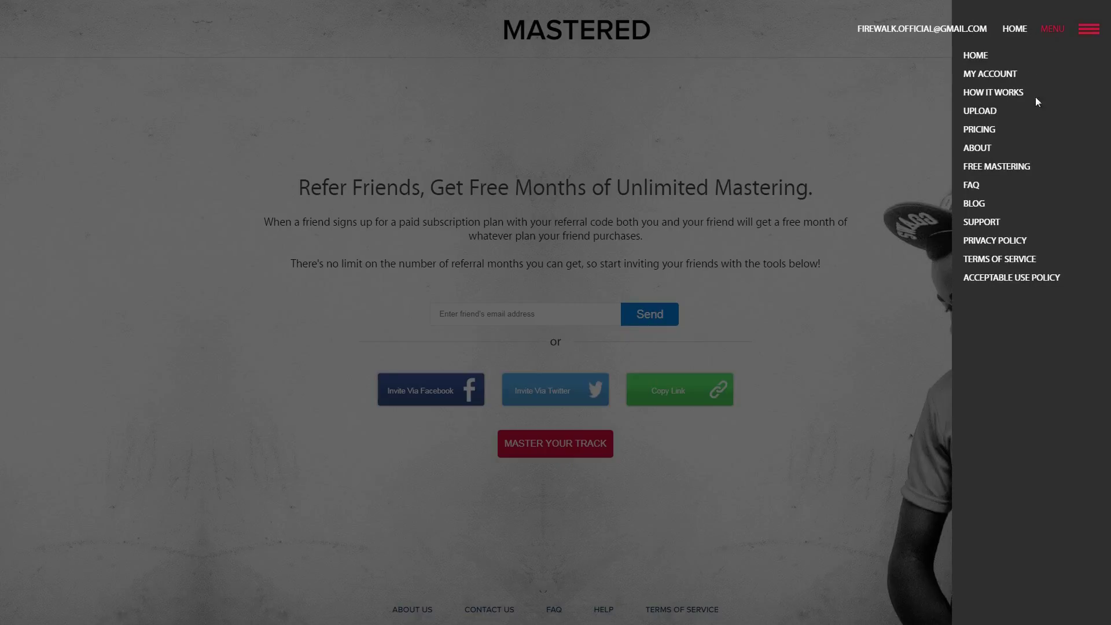
left_click(982, 187)
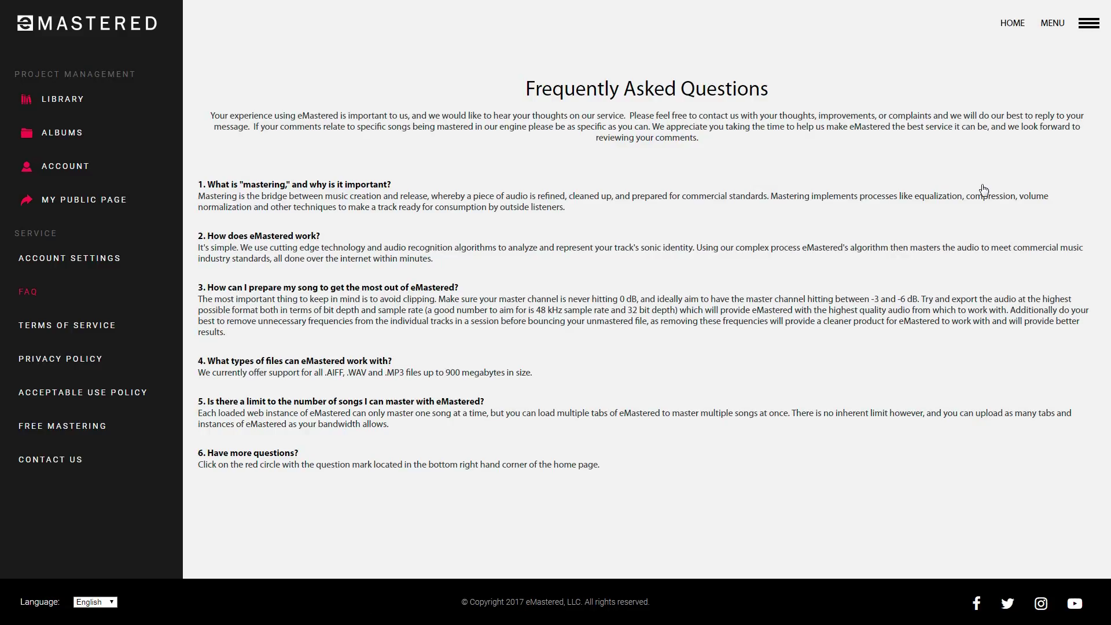
Step: Visit the eMastered music blog and look through its list of articles
left_click(1082, 29)
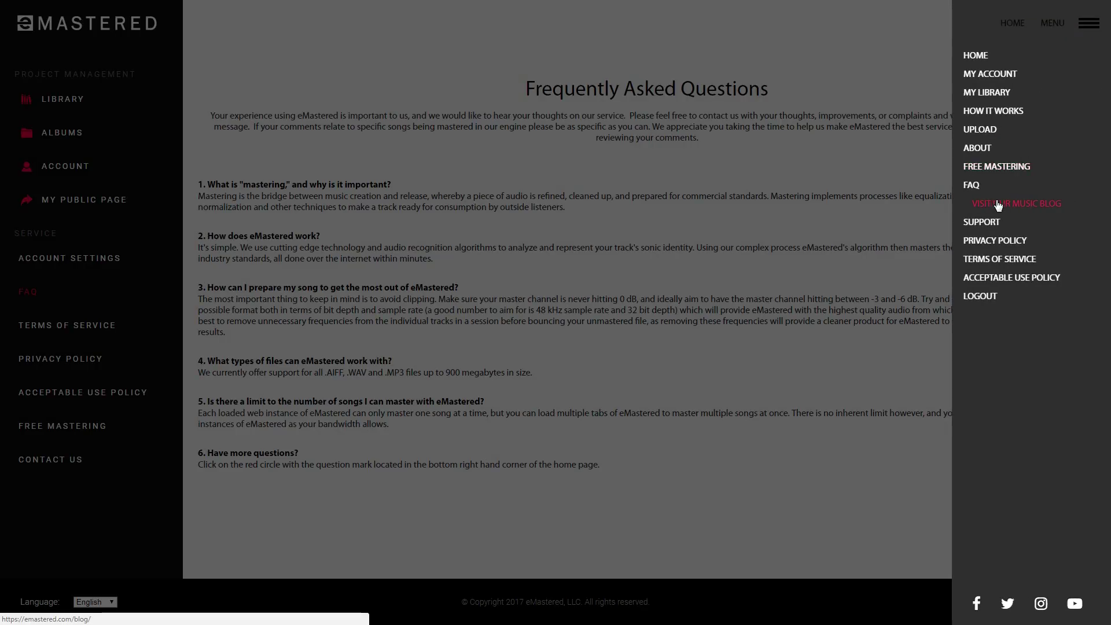
left_click(1045, 206)
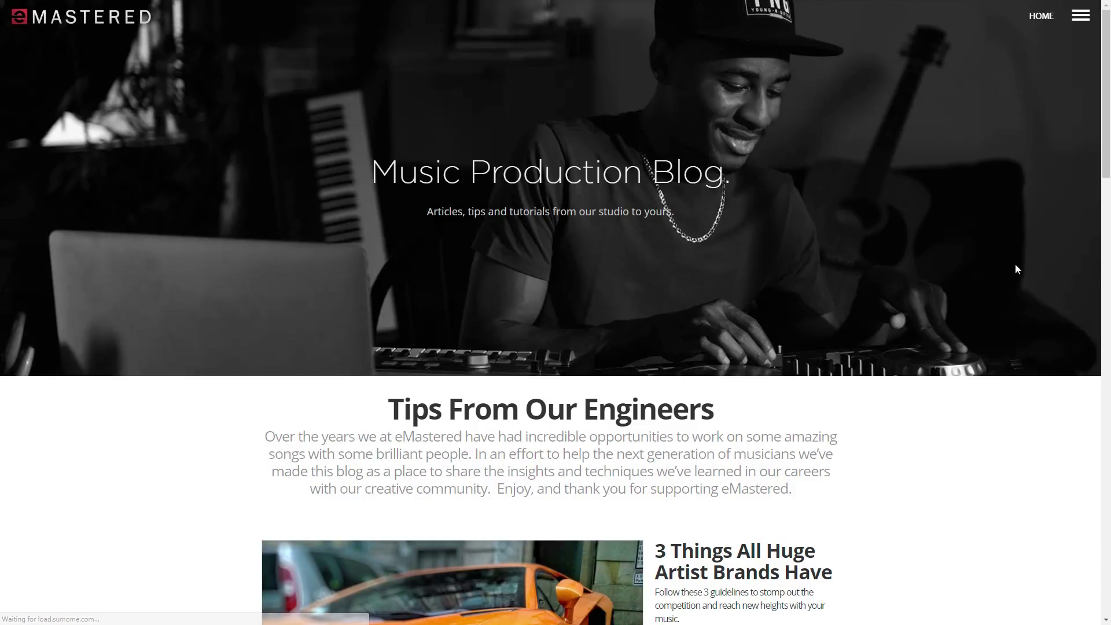
scroll(1006, 262, "down", 1)
scroll(1013, 263, "down", 3)
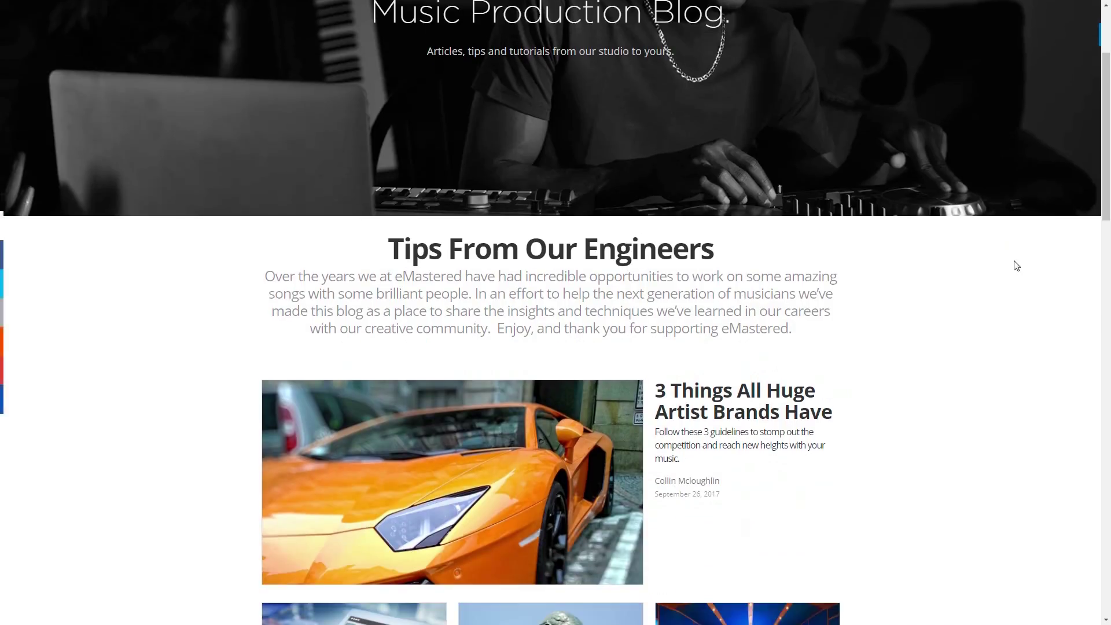
scroll(1016, 266, "down", 2)
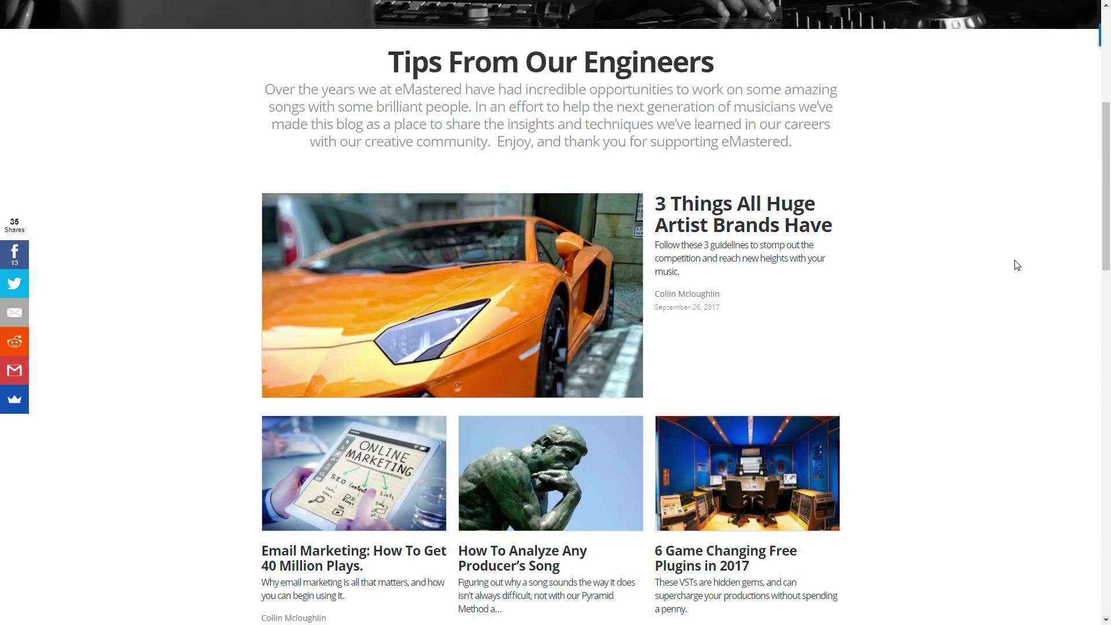
scroll(1016, 265, "down", 2)
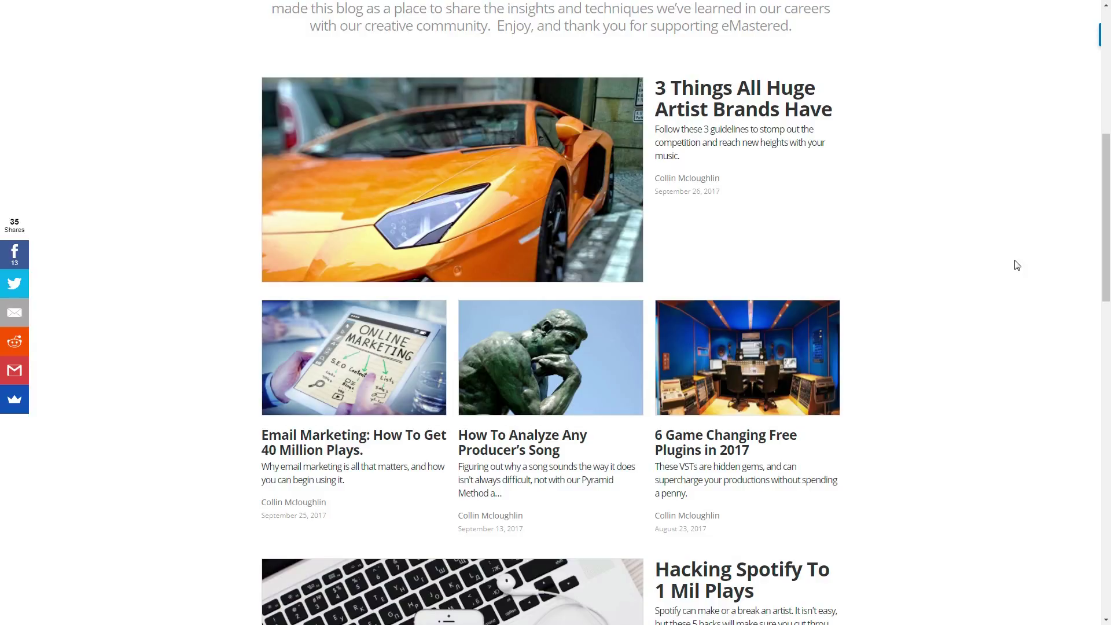
scroll(1017, 266, "down", 2)
scroll(1016, 265, "down", 2)
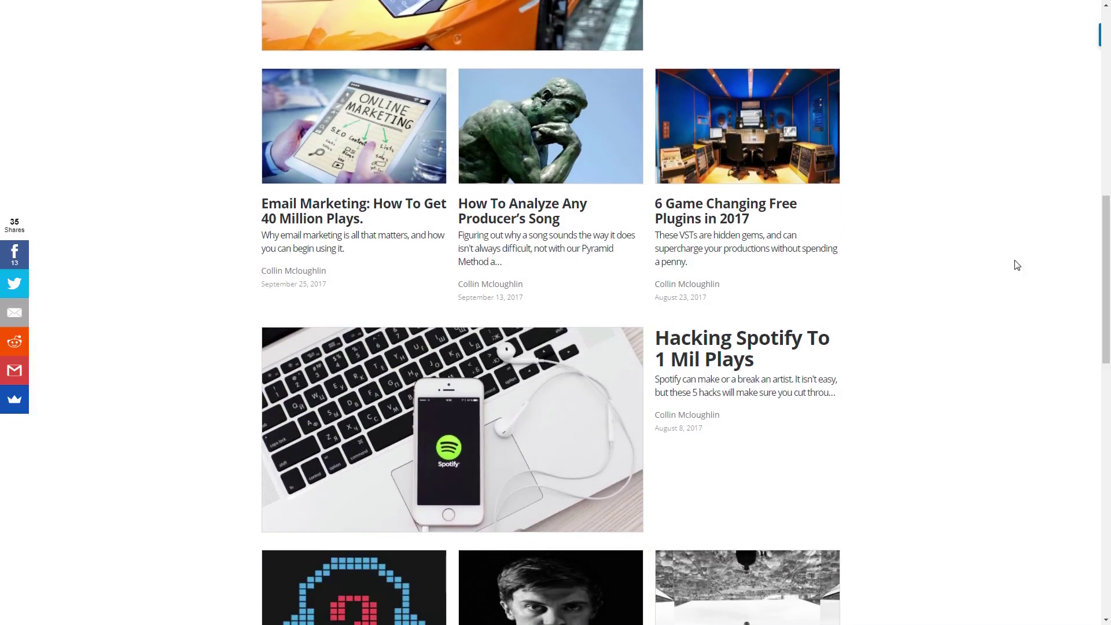
scroll(1017, 265, "down", 4)
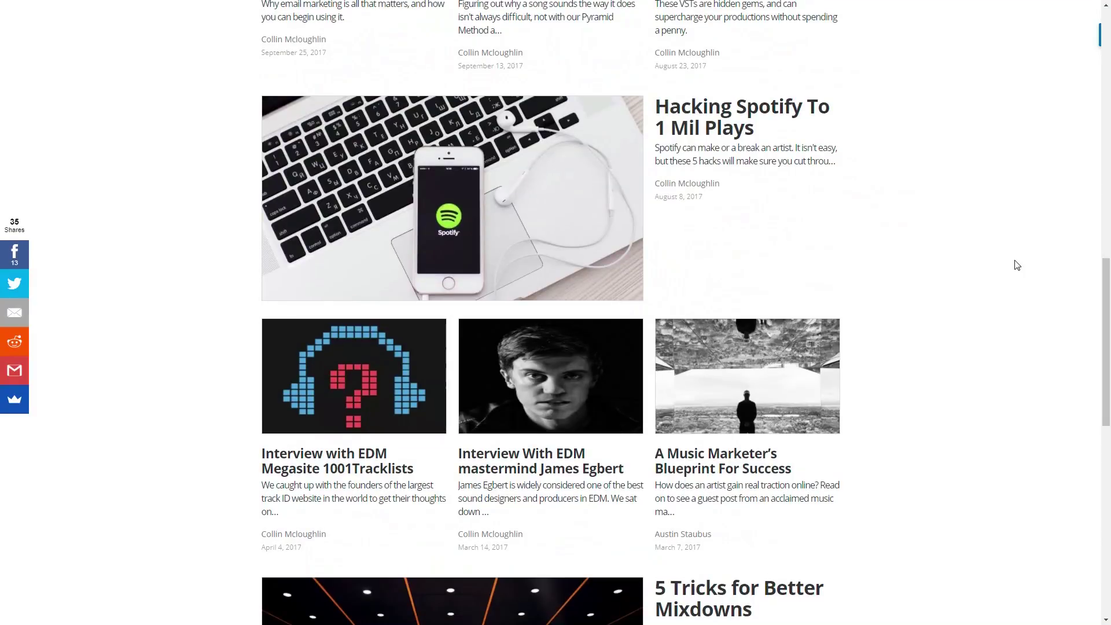
scroll(1016, 265, "down", 4)
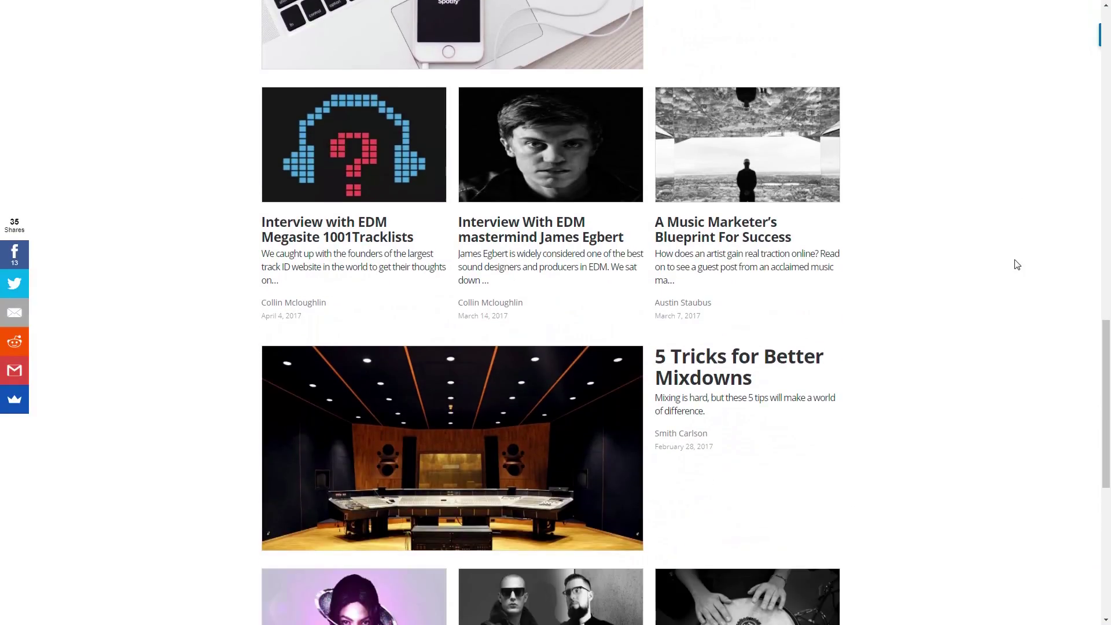
Step: Open the blog article "5 Tricks for Better Mixdowns" and skim through it
scroll(788, 372, "down", 1)
left_click(700, 307)
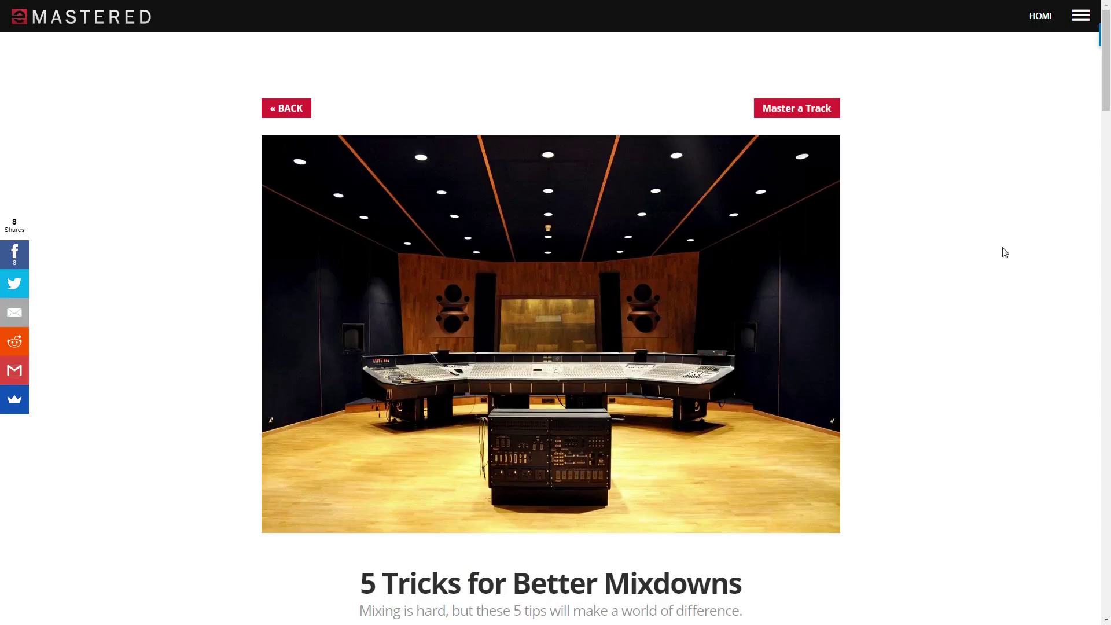
left_click_drag(1106, 74, 1068, 23)
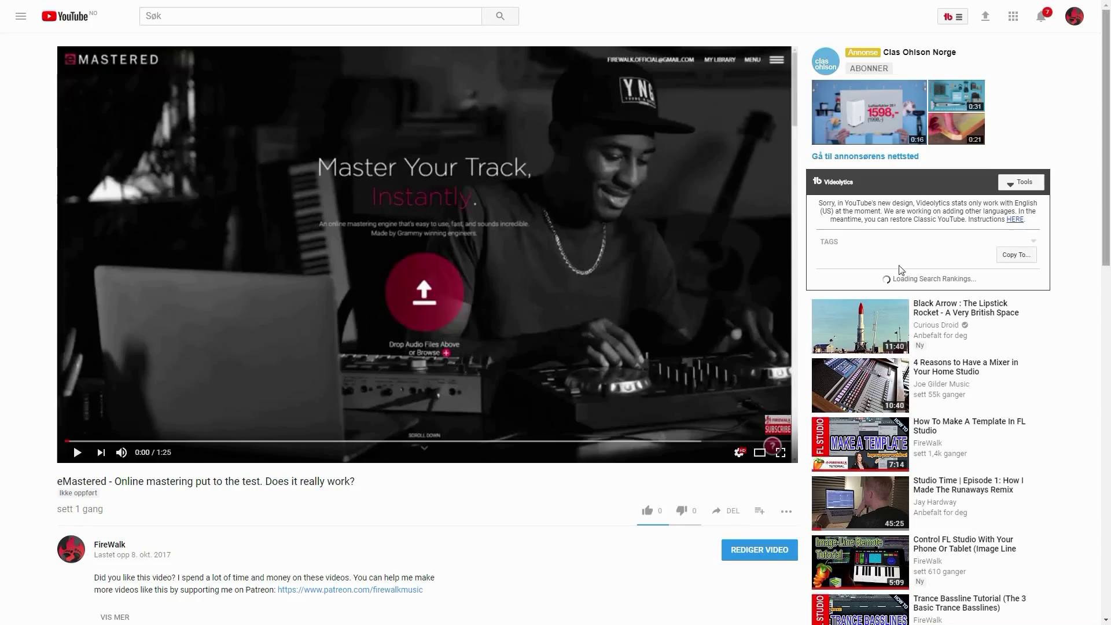
Step: On the YouTube page of the eMastered test video, view the pinned comment and expand the video description
scroll(613, 321, "down", 2)
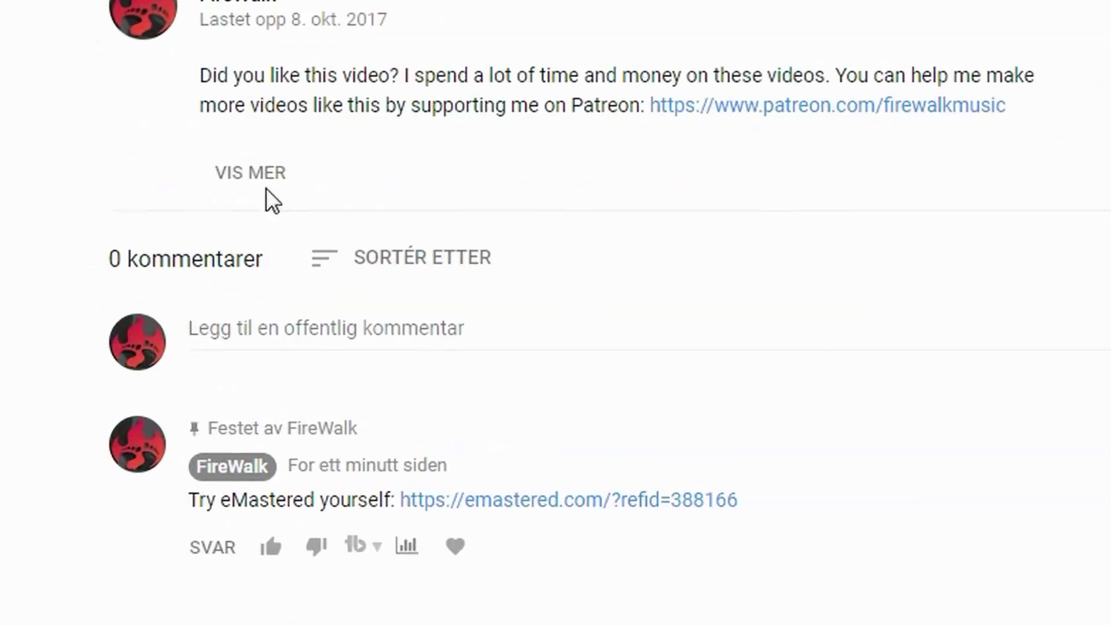
left_click(258, 183)
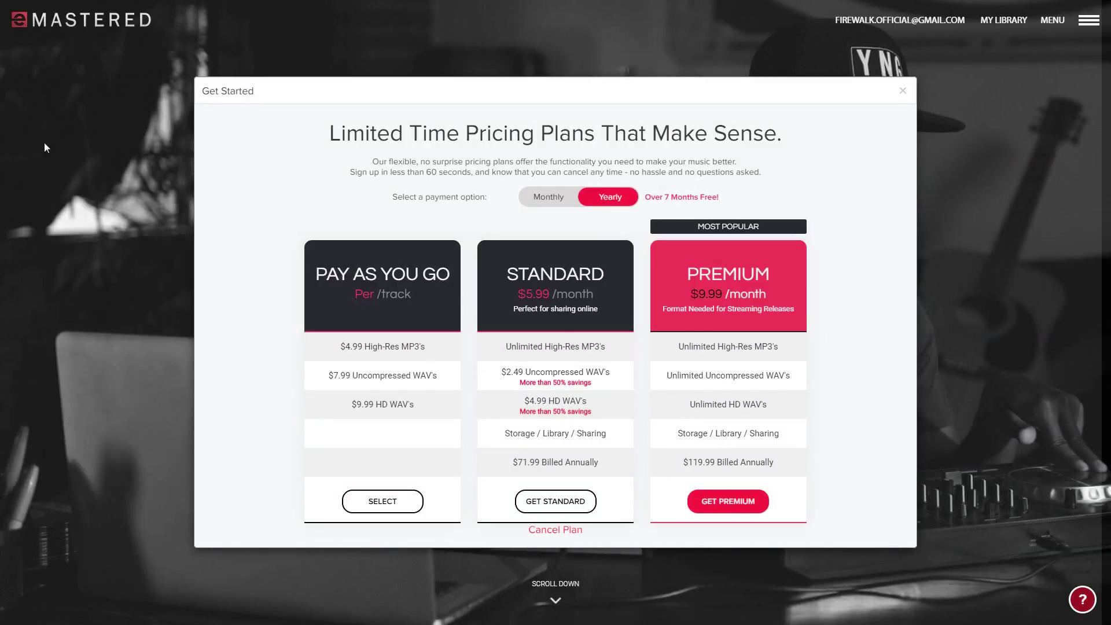
Step: On the eMastered site, close the pricing plans and view the home page section below the upload area
left_click(69, 22)
left_click(902, 91)
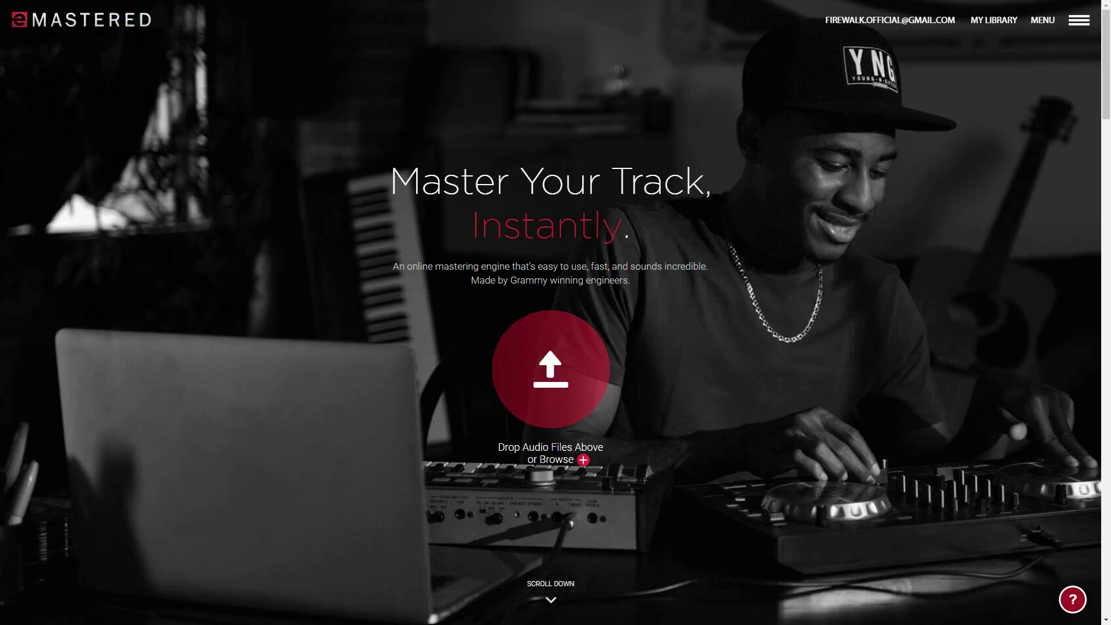
scroll(556, 313, "down", 1)
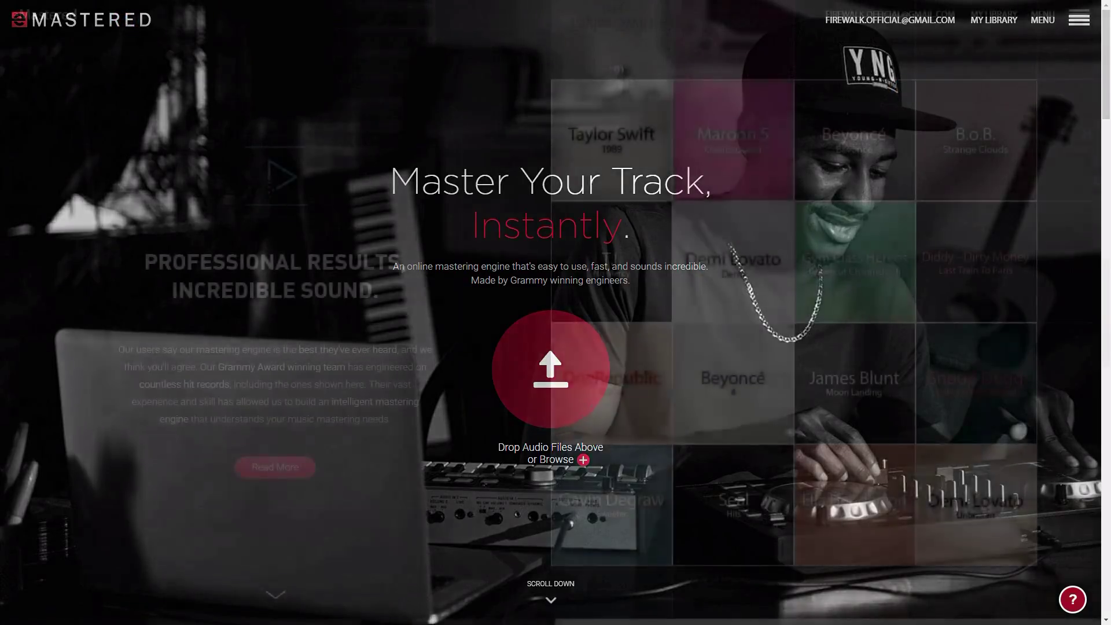